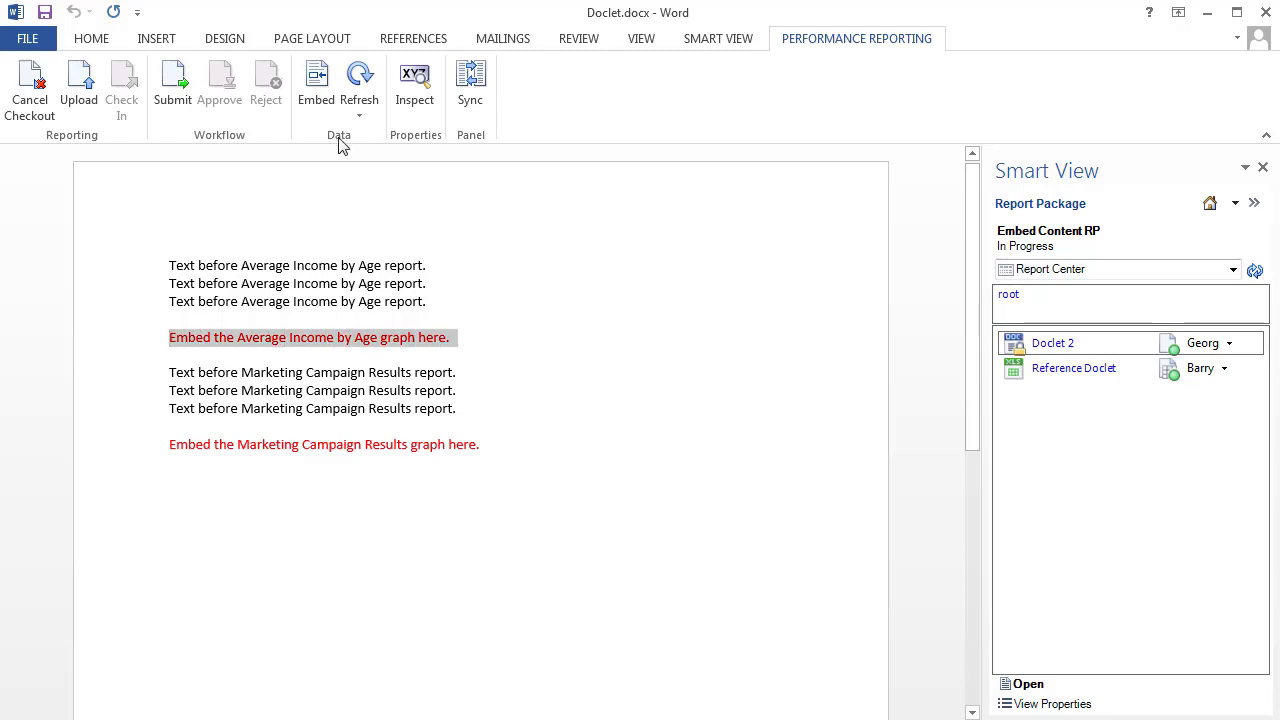
# Step: Embed the Average Income by Age named range in place of its selected placeholder and delete the blank lines around the chart
pyautogui.click(318, 86)
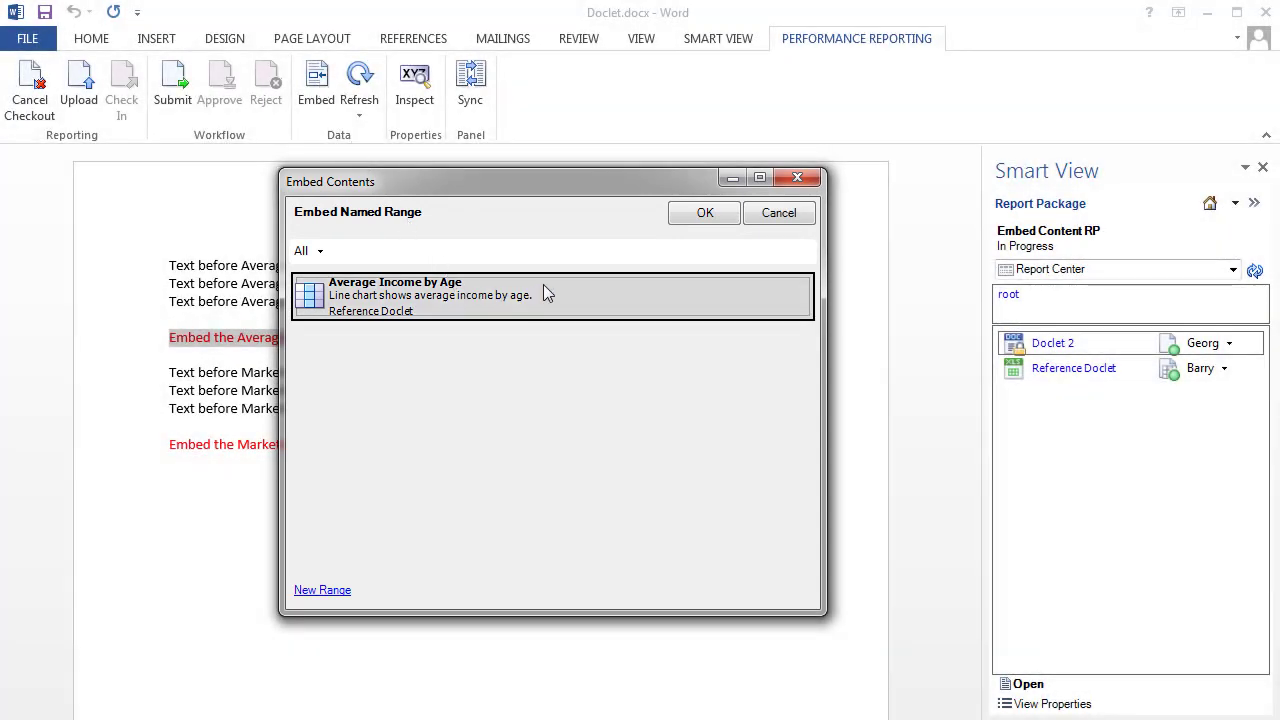
pyautogui.click(705, 214)
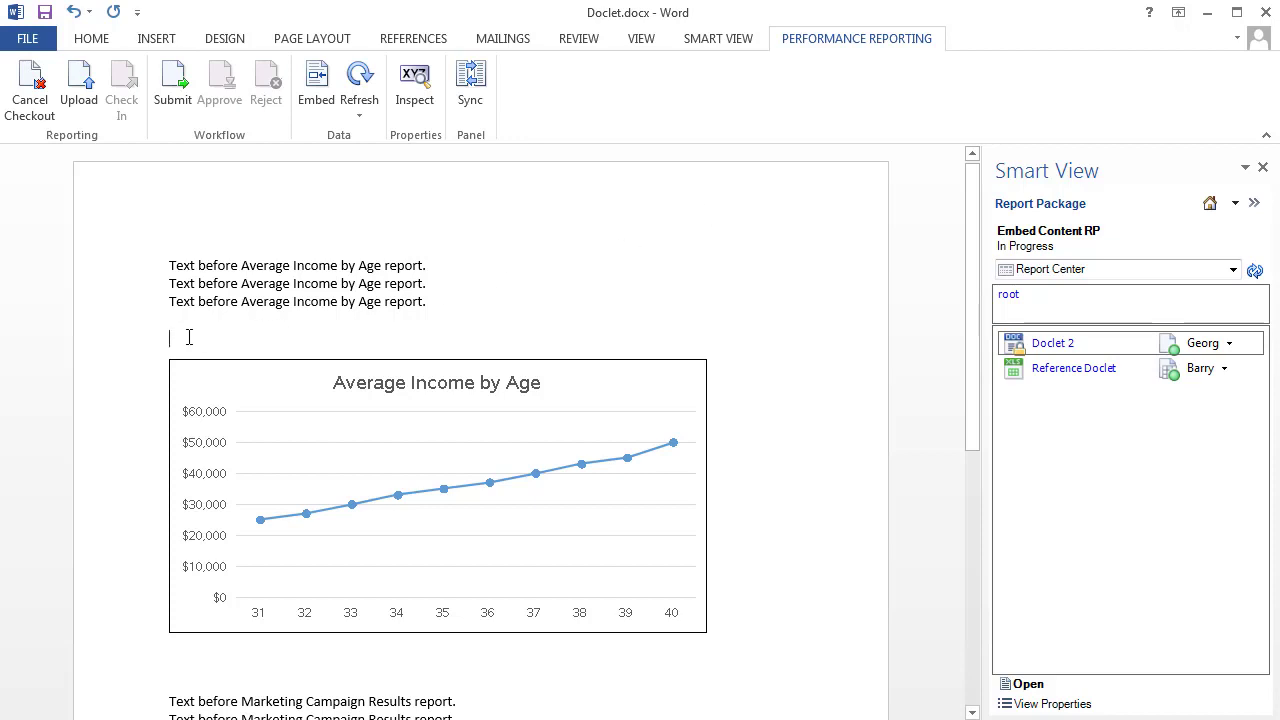
pyautogui.press('Delete')
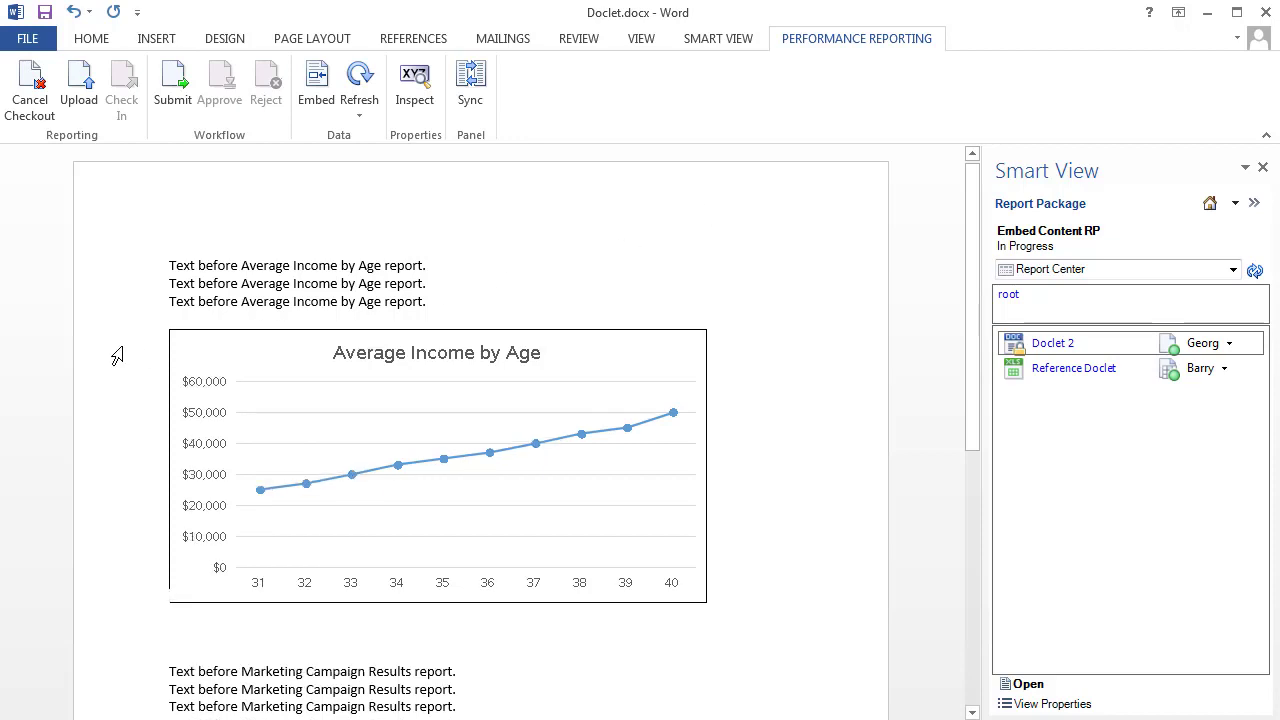
pyautogui.click(172, 620)
pyautogui.press('Delete')
pyautogui.press('Delete')
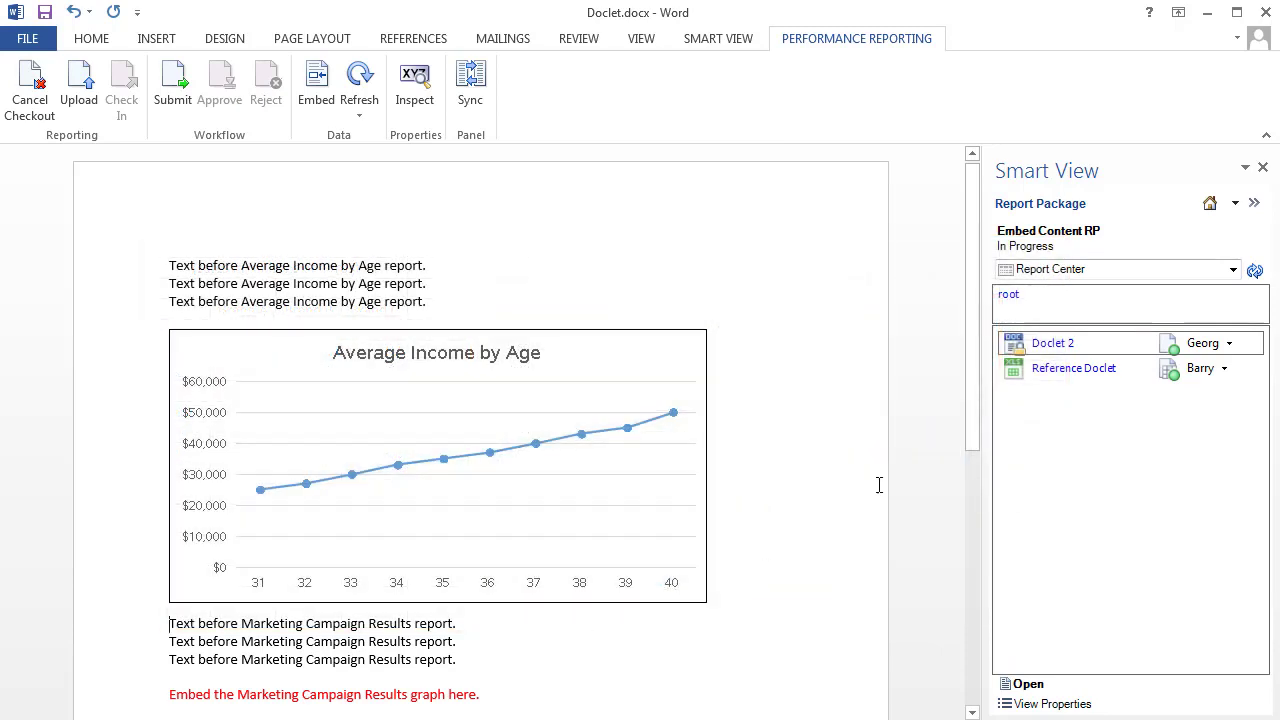
# Step: At the red Marketing Campaign Results placeholder, start embedding a new range with the local file Reference File.xlsx as its source
pyautogui.moveTo(961, 380); pyautogui.dragTo(966, 602)
pyautogui.moveTo(169, 238); pyautogui.dragTo(488, 238)
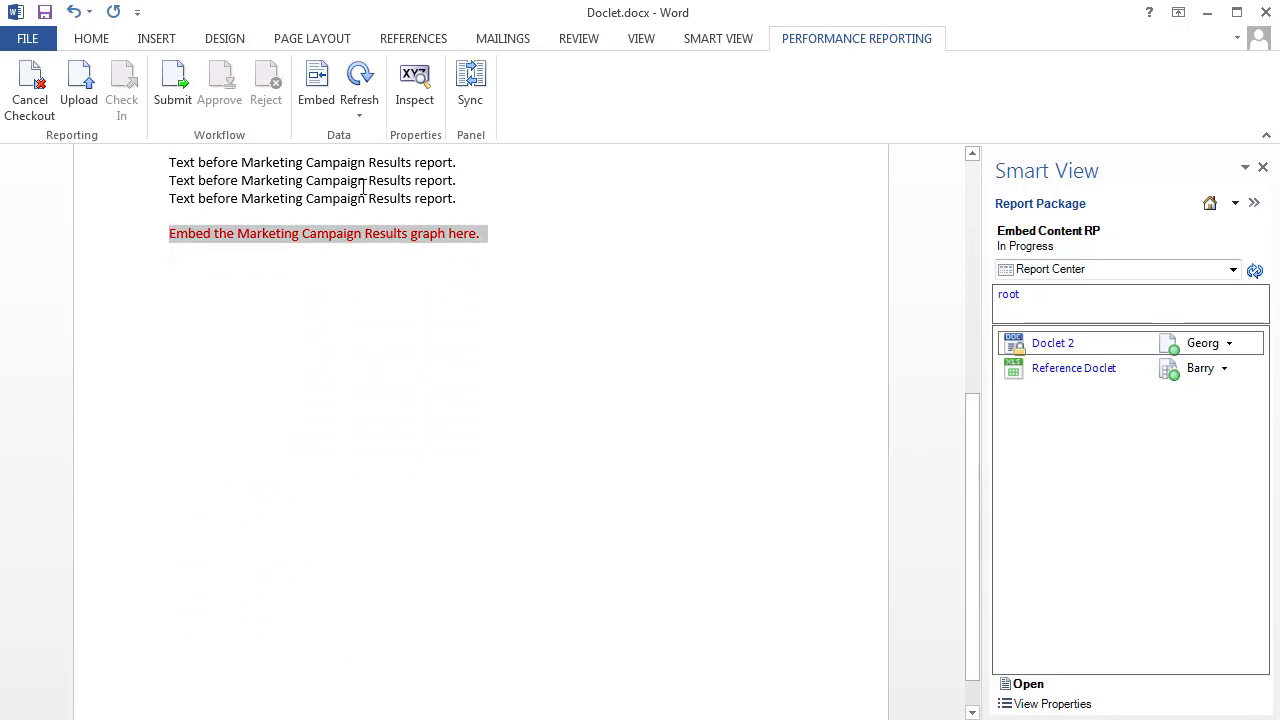
pyautogui.click(316, 87)
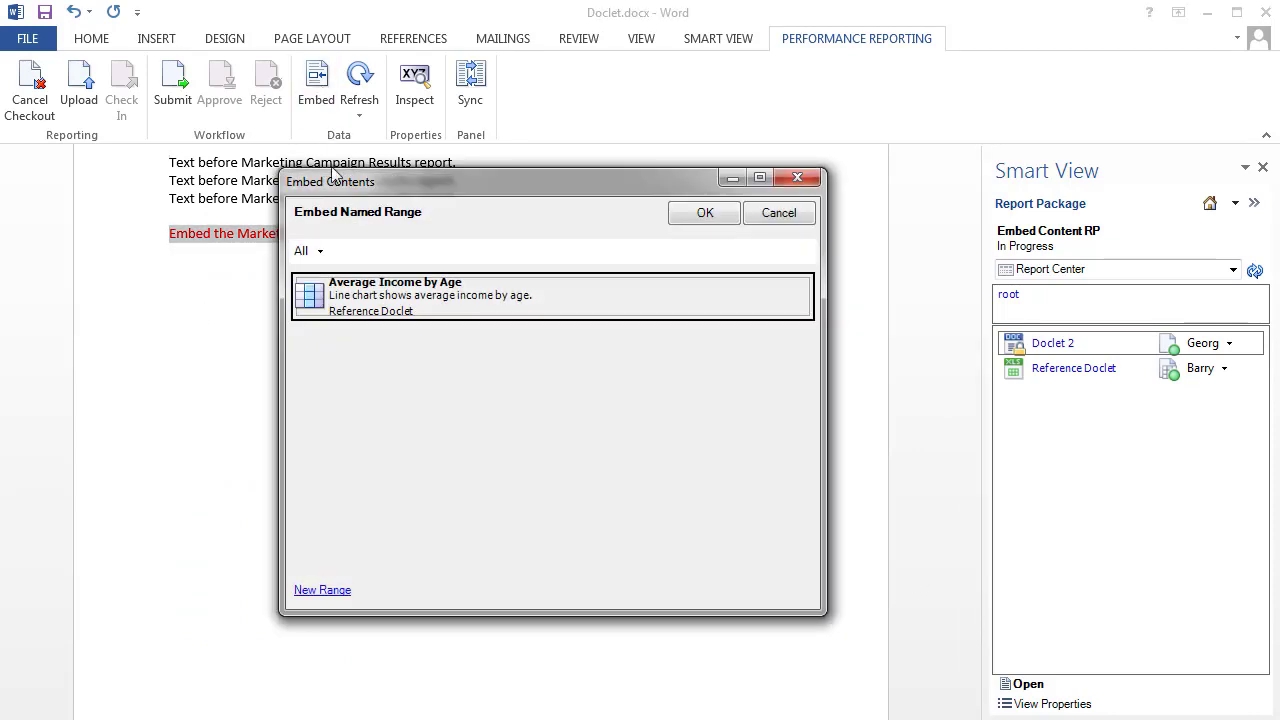
pyautogui.click(322, 590)
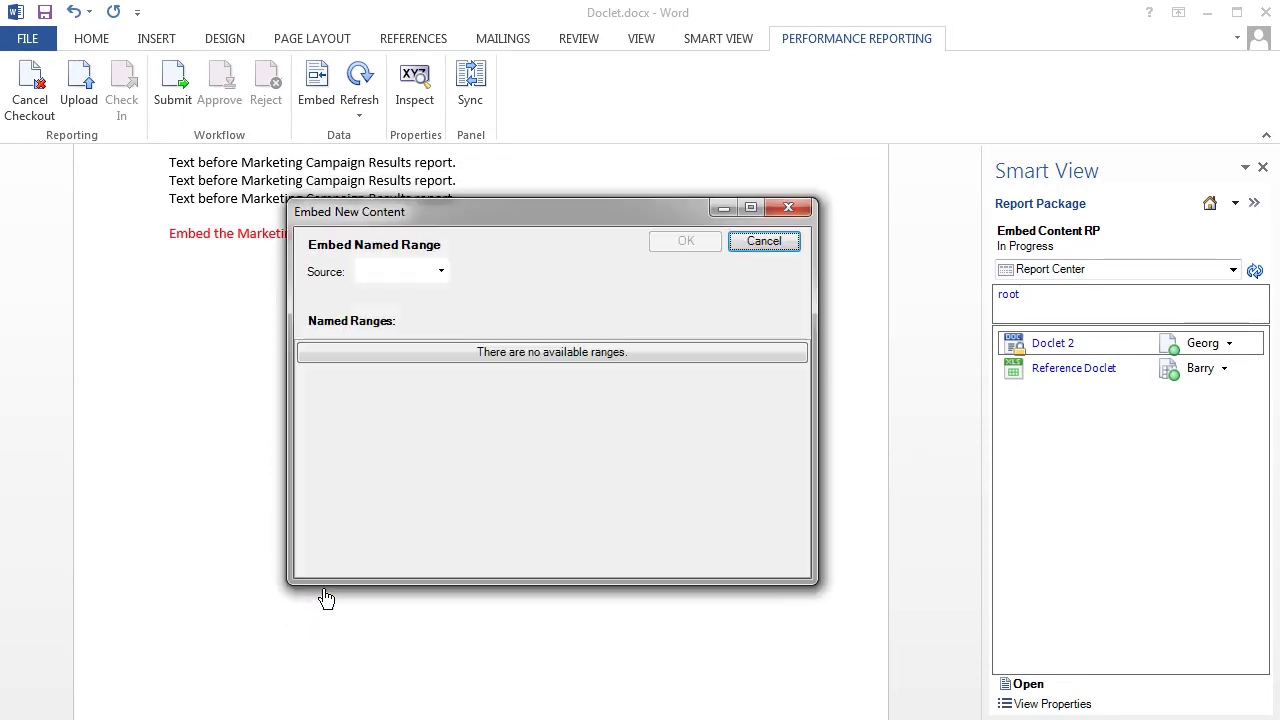
pyautogui.click(440, 271)
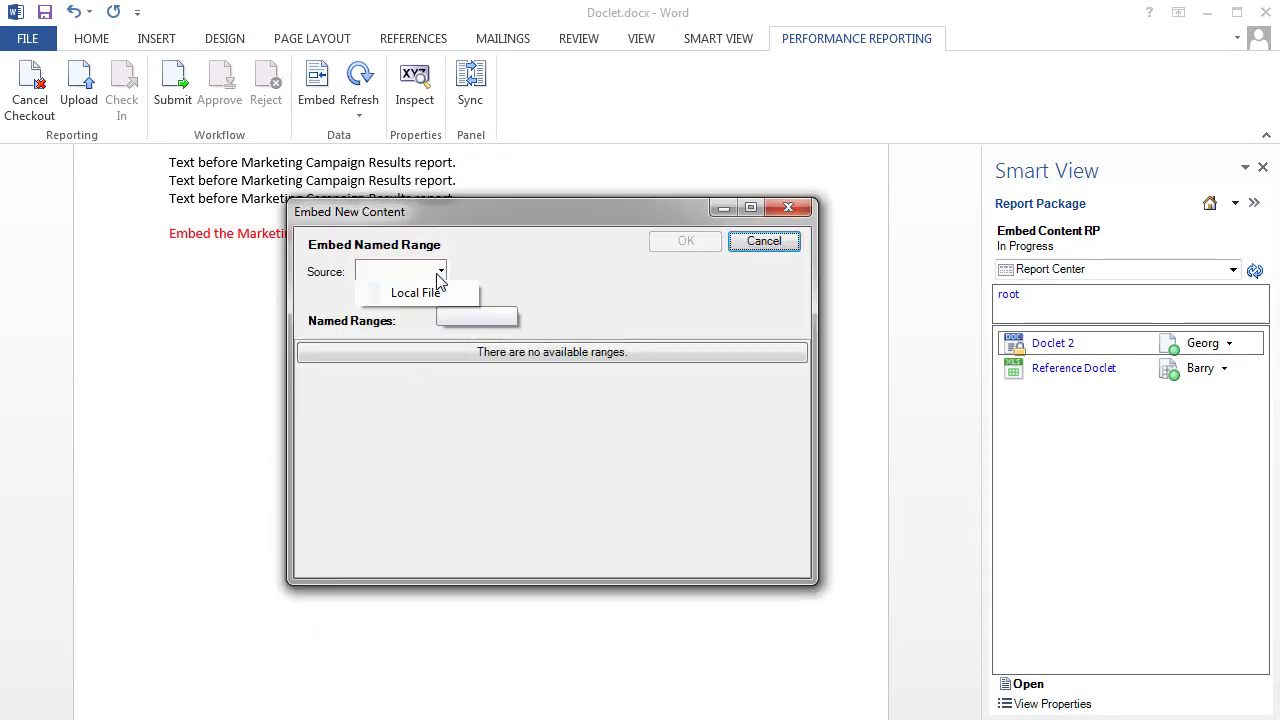
pyautogui.click(447, 297)
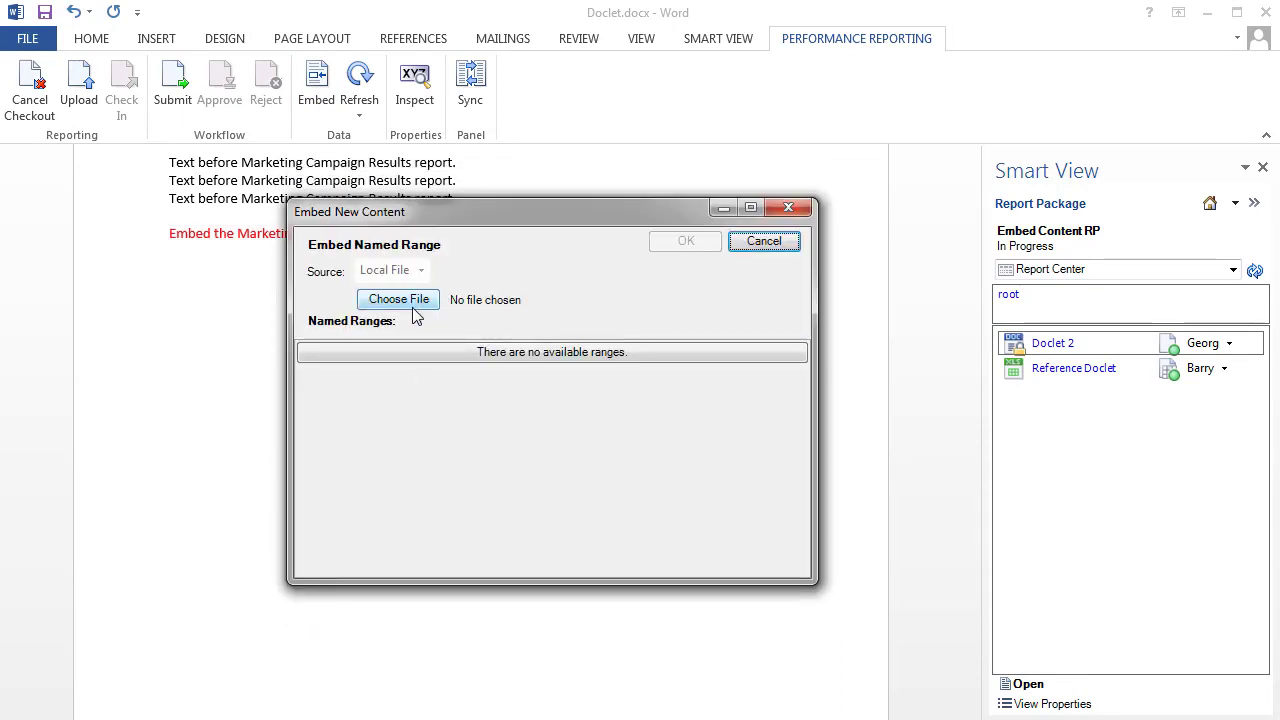
pyautogui.click(412, 307)
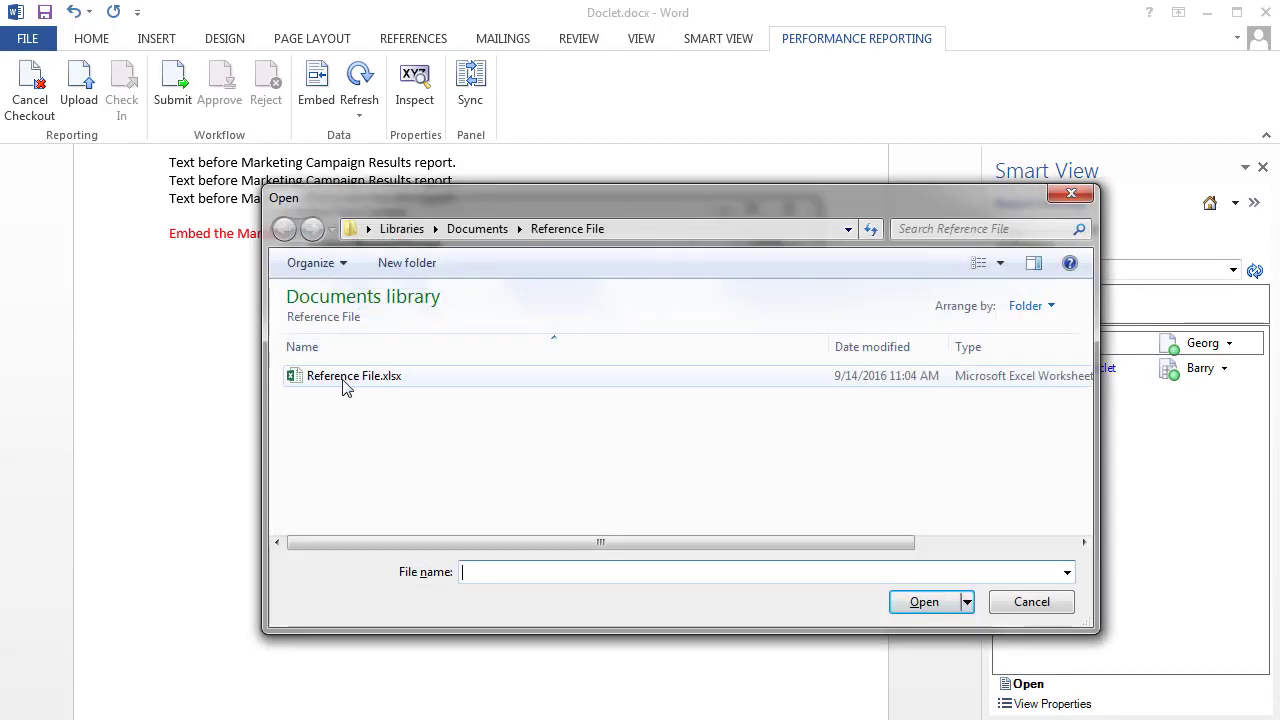
pyautogui.click(345, 380)
pyautogui.click(930, 605)
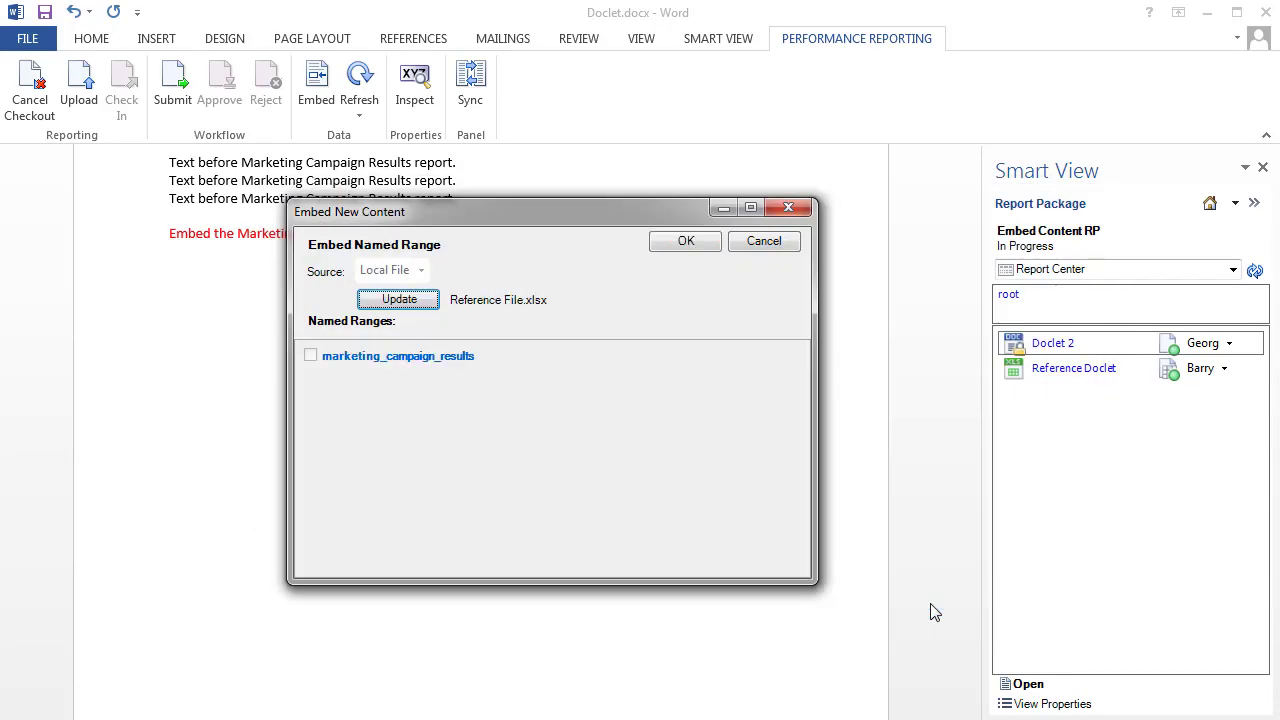
# Step: Embed the marketing_campaign_results range with display name "Marketing Campaign Results" and a description stating that the bar chart shows marketing campaign results
pyautogui.click(405, 358)
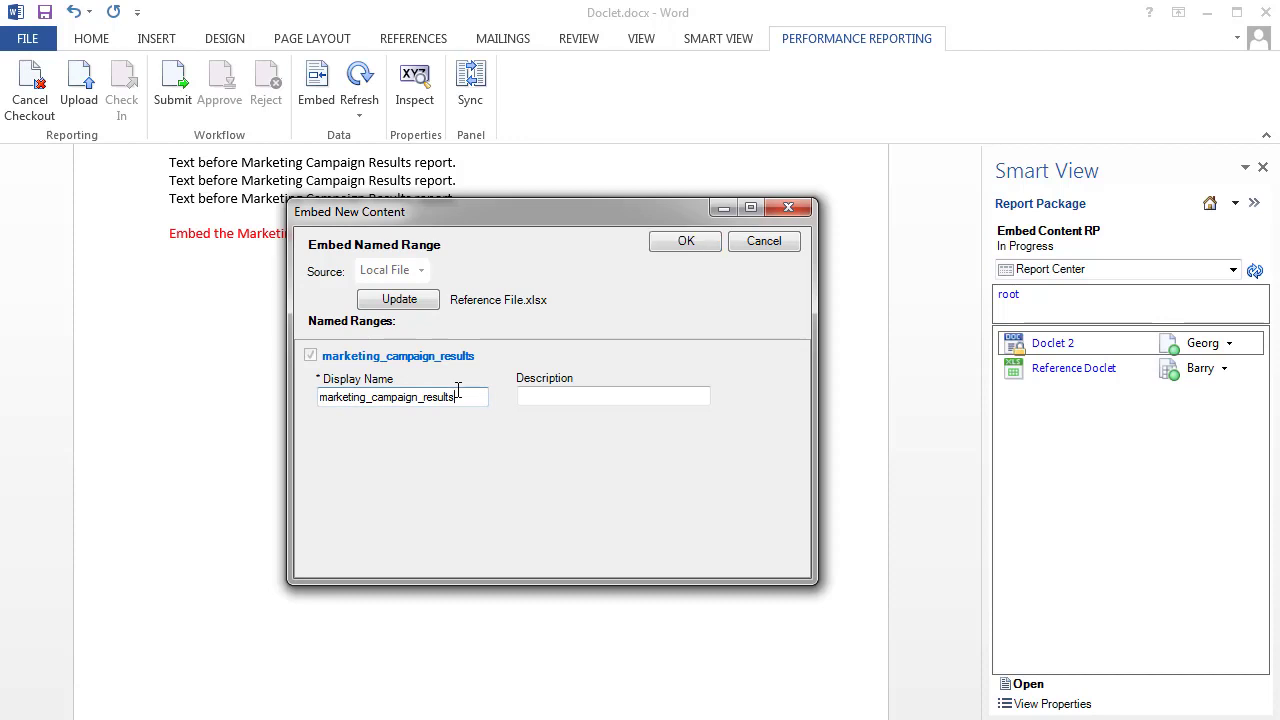
pyautogui.moveTo(456, 397); pyautogui.dragTo(323, 423)
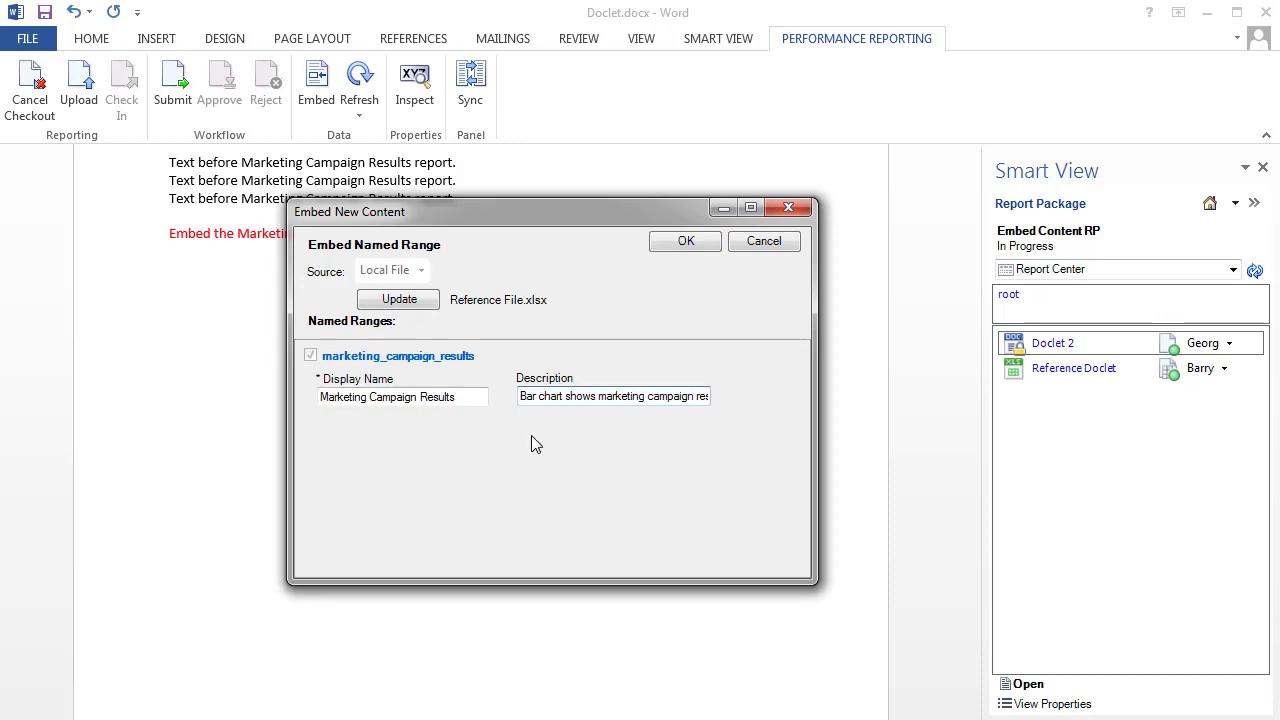
pyautogui.click(688, 245)
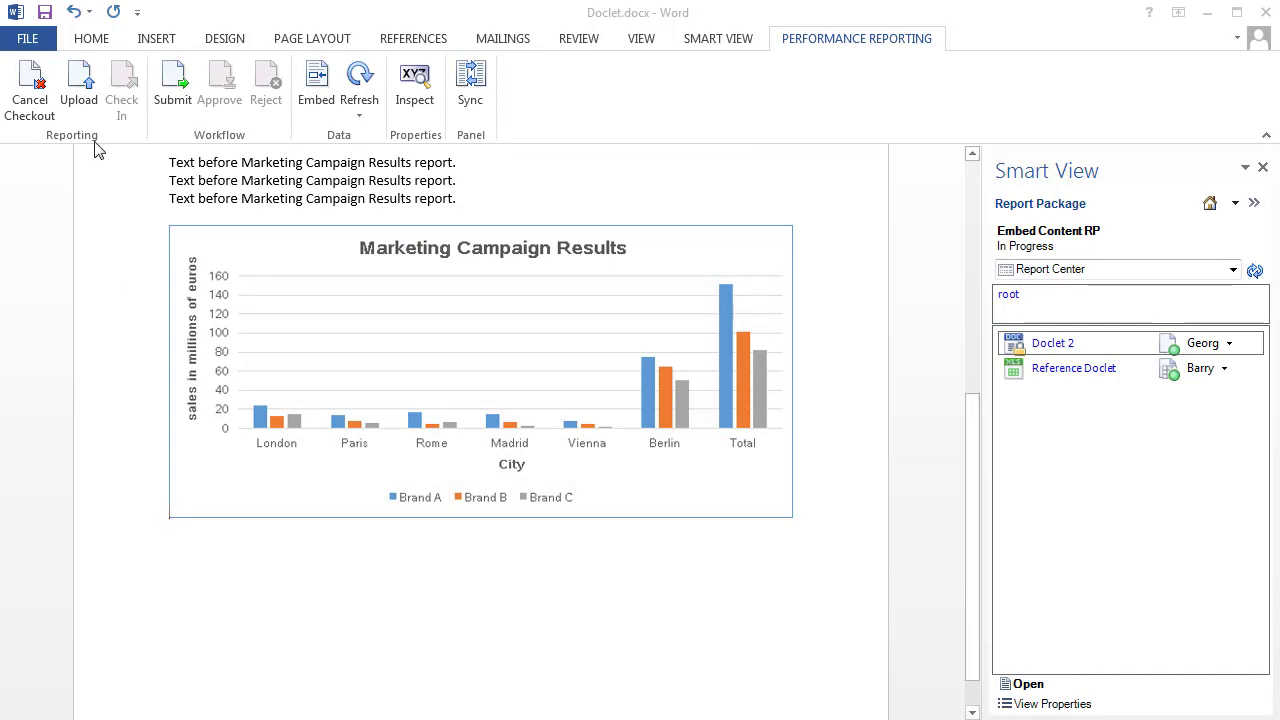
# Step: Upload Doclet 2 and check it in
pyautogui.click(78, 92)
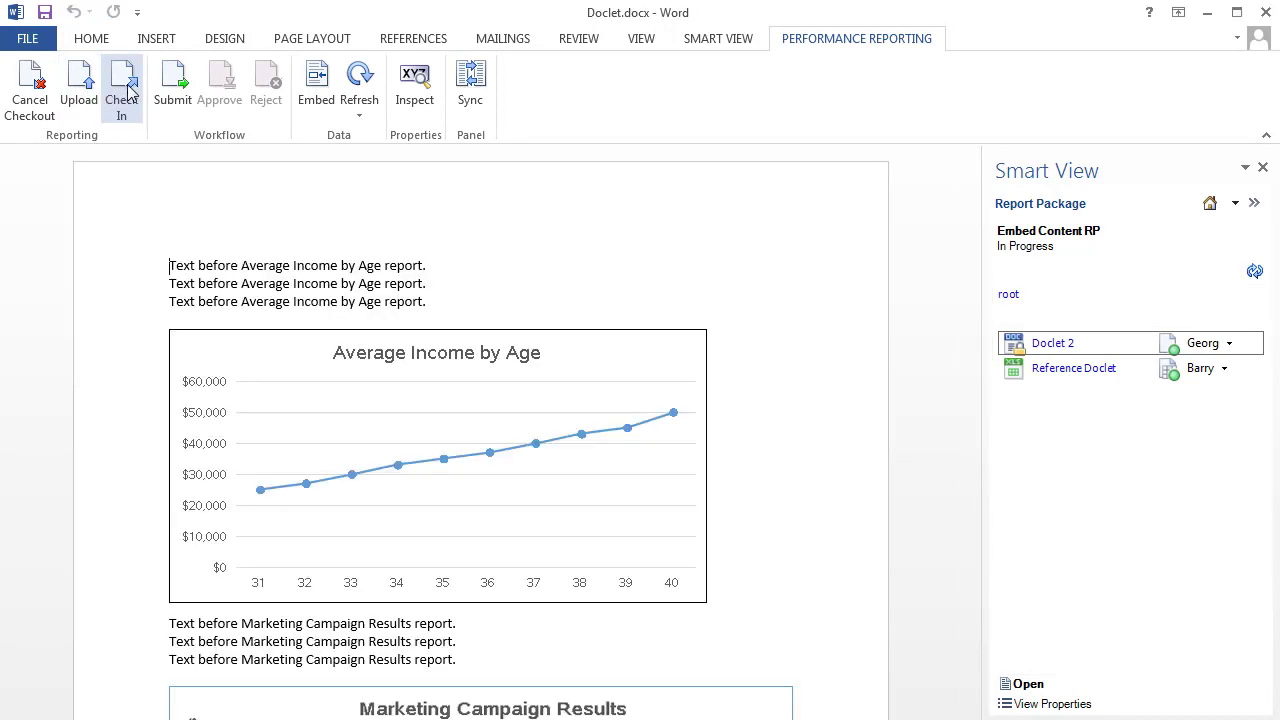
pyautogui.click(124, 90)
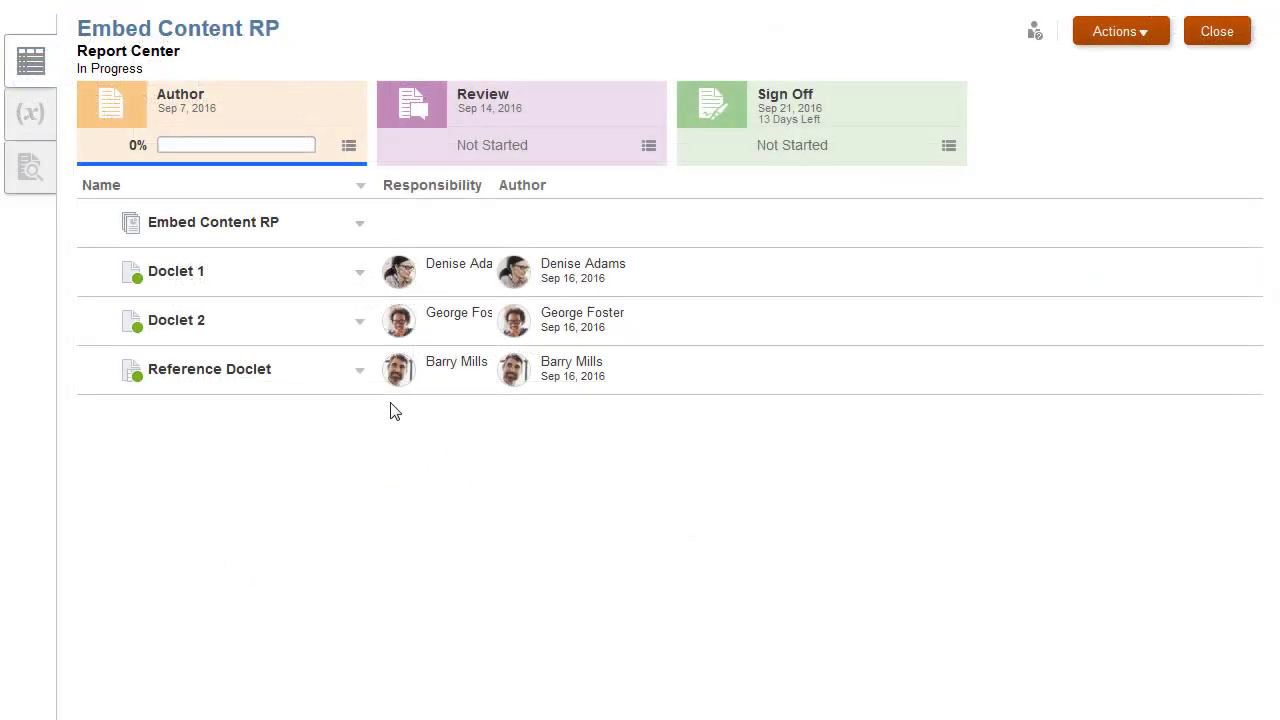
# Step: In the web Report Center, inspect the properties of Doclet 2
pyautogui.click(360, 321)
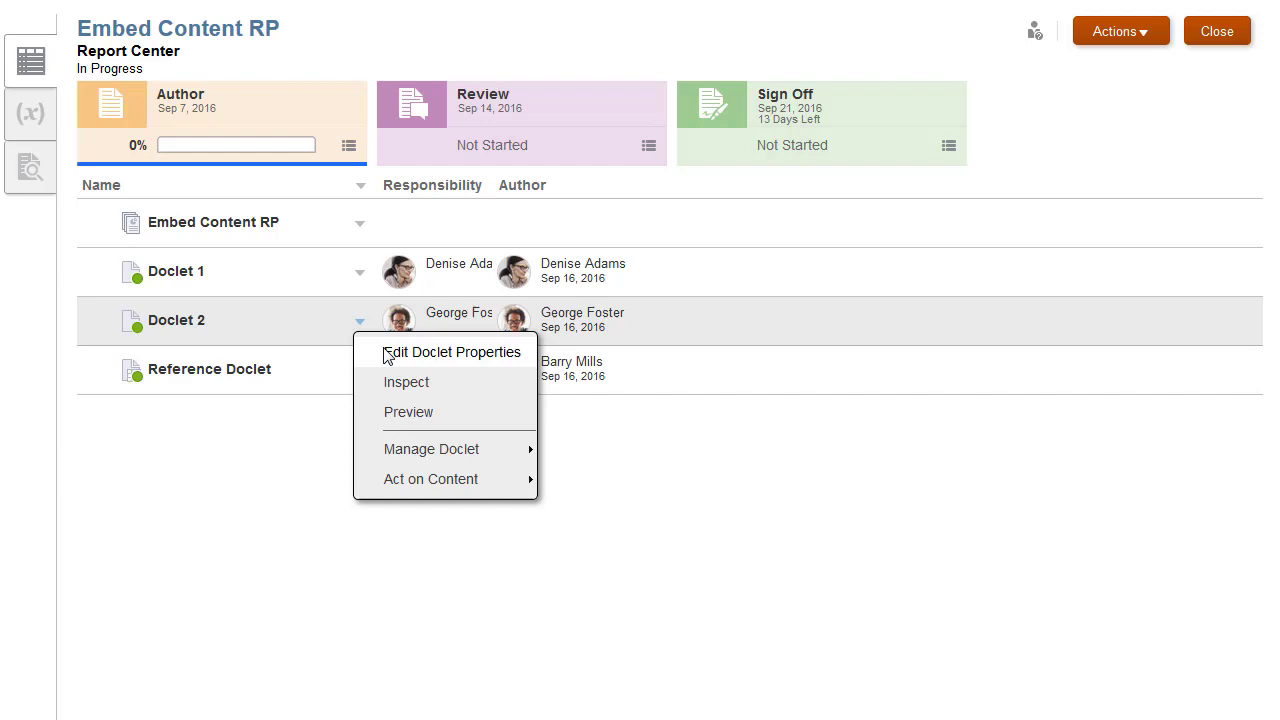
pyautogui.click(457, 382)
pyautogui.click(328, 322)
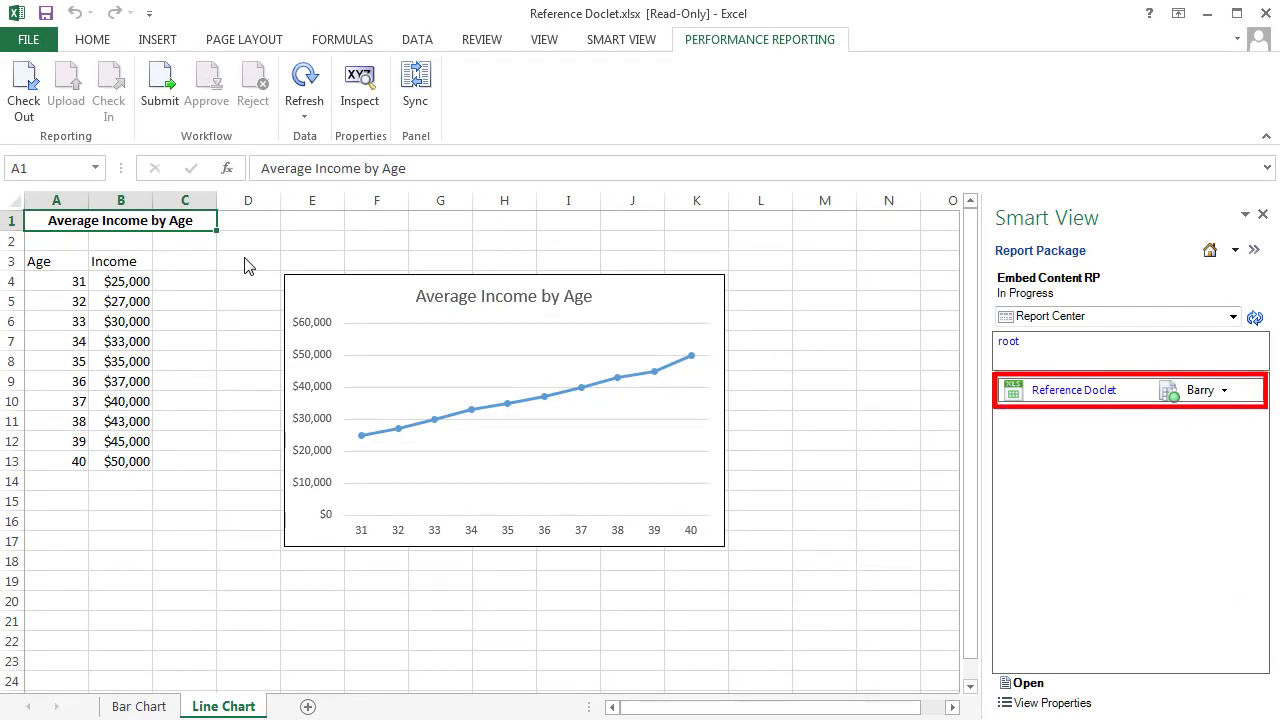
# Step: In Excel, check out Reference Doclet, set the incomes for ages 34, 35 and 36 to 43000, 45000 and 47000, and check it in
pyautogui.click(30, 96)
pyautogui.click(136, 342)
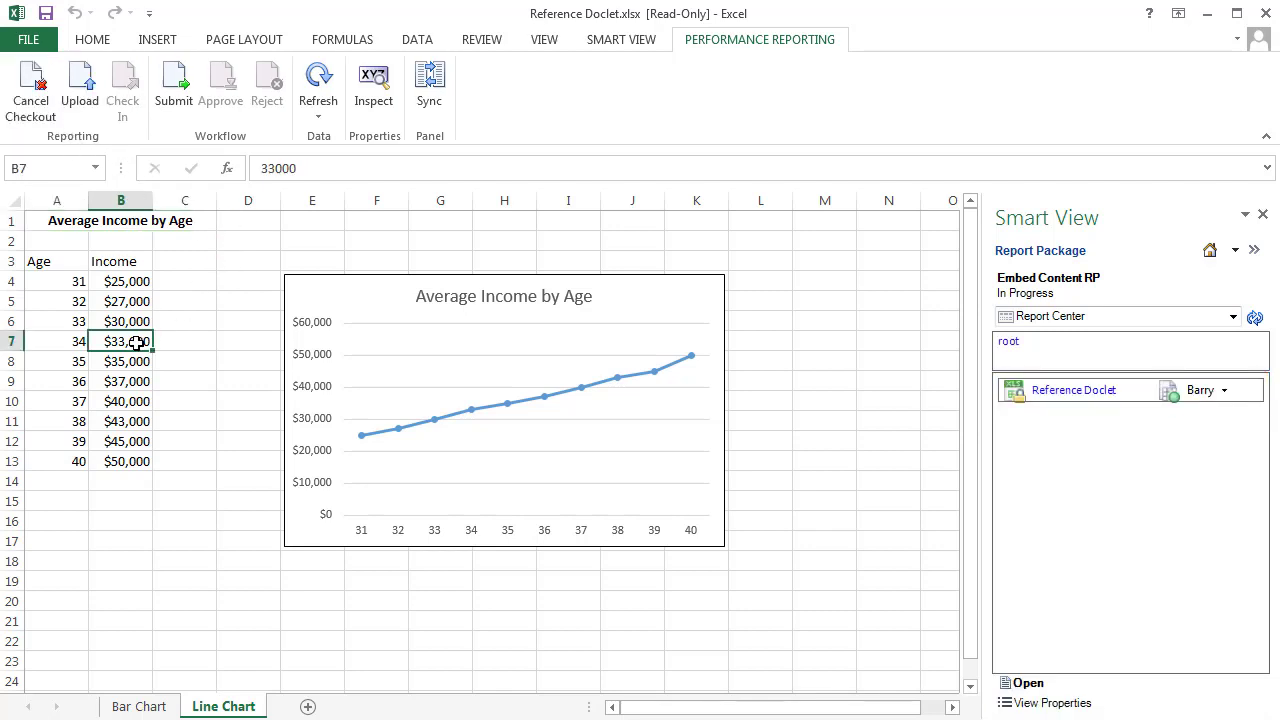
pyautogui.write('43000')
pyautogui.press('Return')
pyautogui.write('45000')
pyautogui.press('Return')
pyautogui.write('47000')
pyautogui.press('Return')
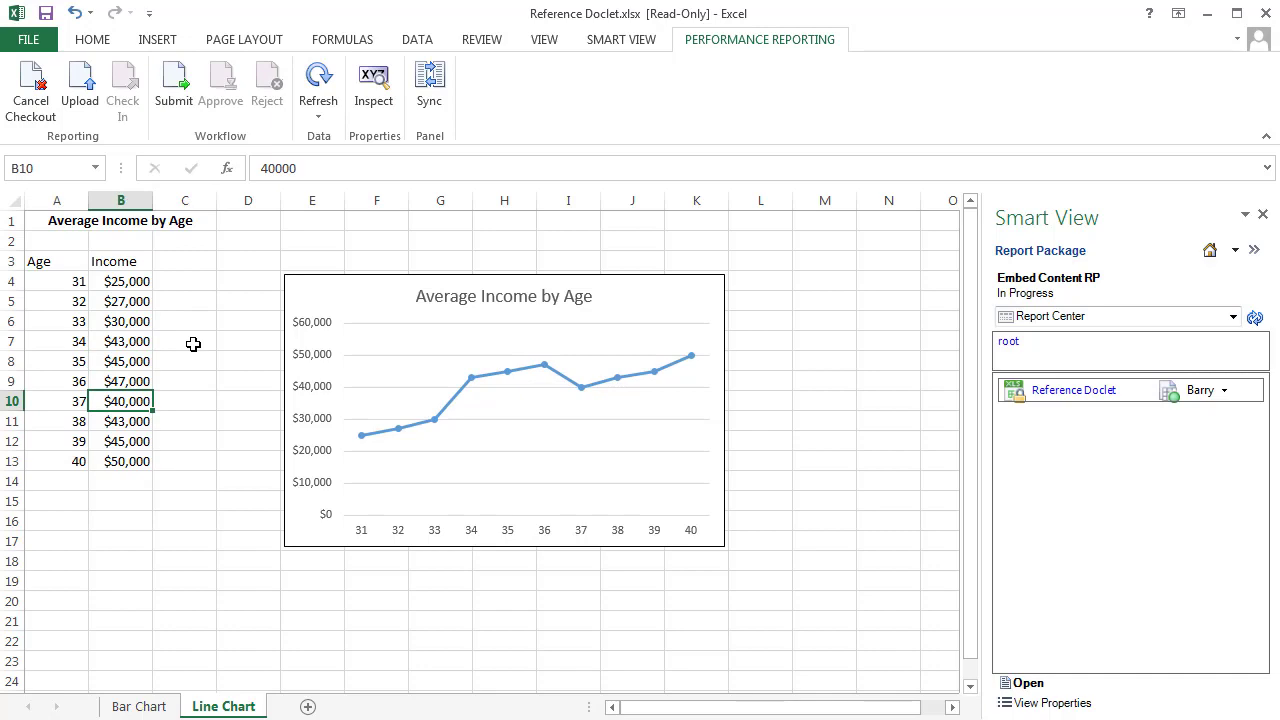
pyautogui.click(136, 110)
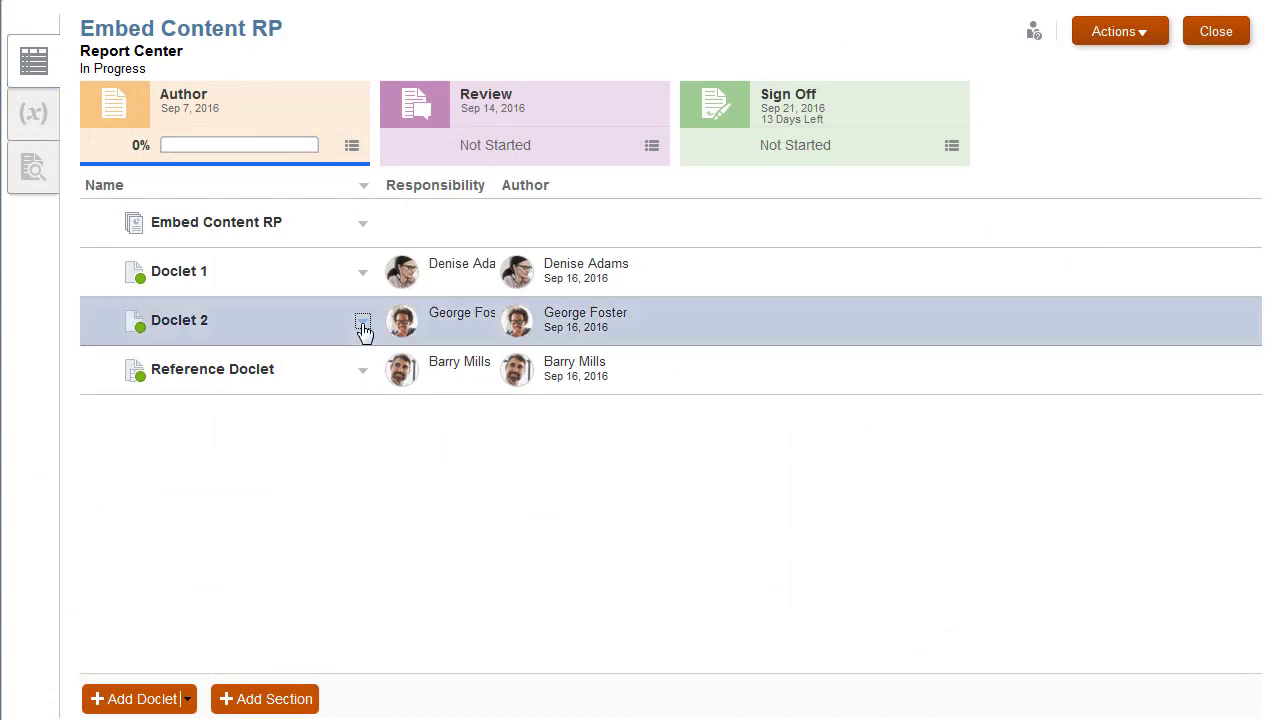
# Step: In the web Report Center, preview Doclet 2 to examine its embedded charts, and inspect its embedded content
pyautogui.click(363, 324)
pyautogui.click(422, 414)
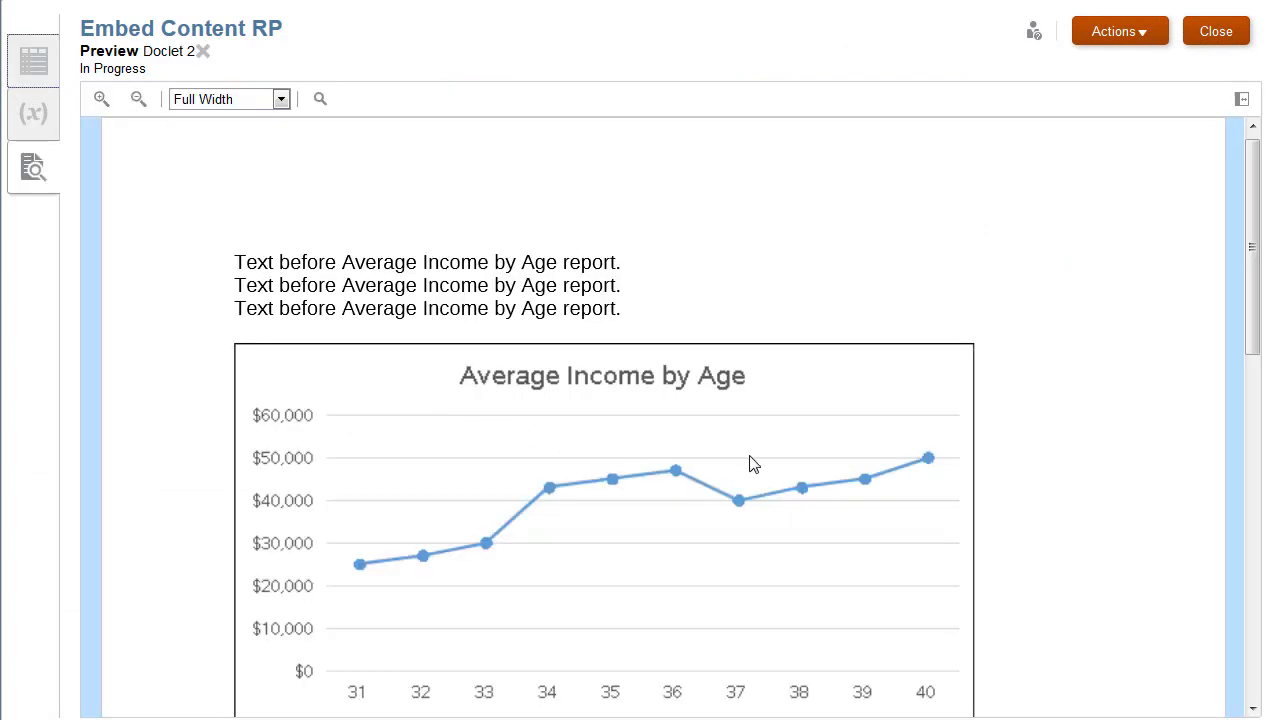
pyautogui.moveTo(1257, 343); pyautogui.dragTo(1253, 388)
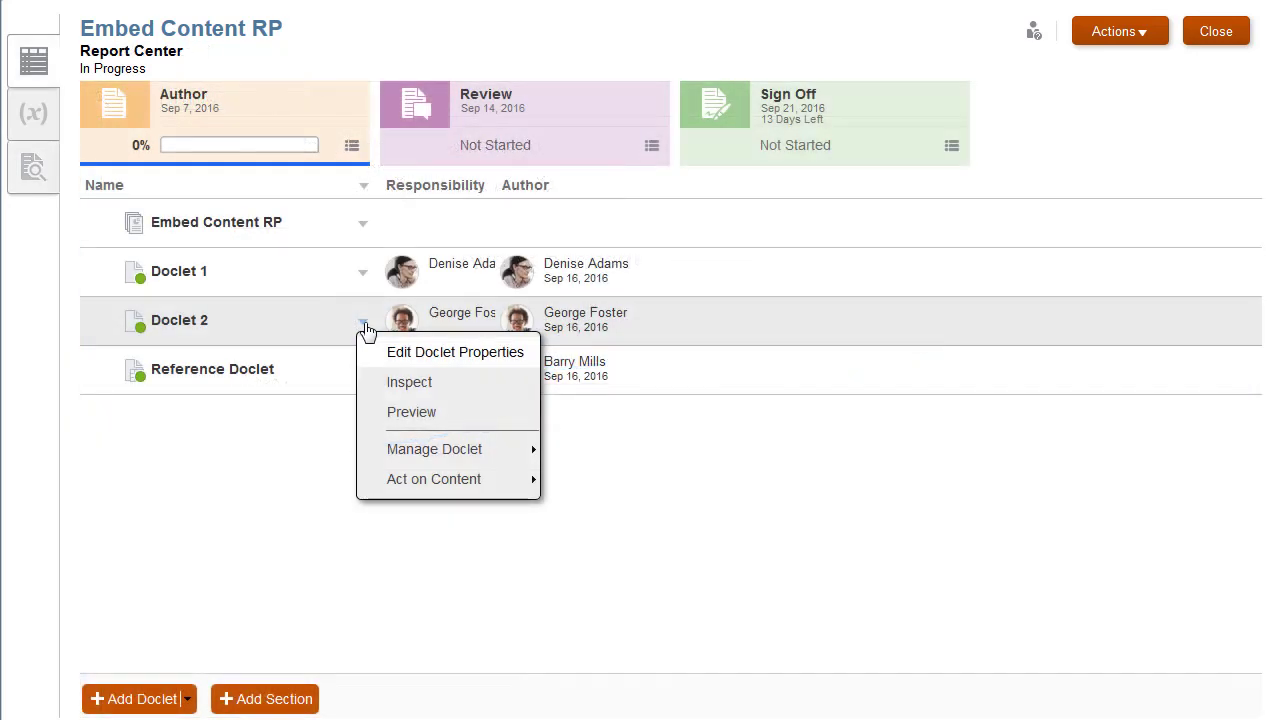
pyautogui.click(450, 383)
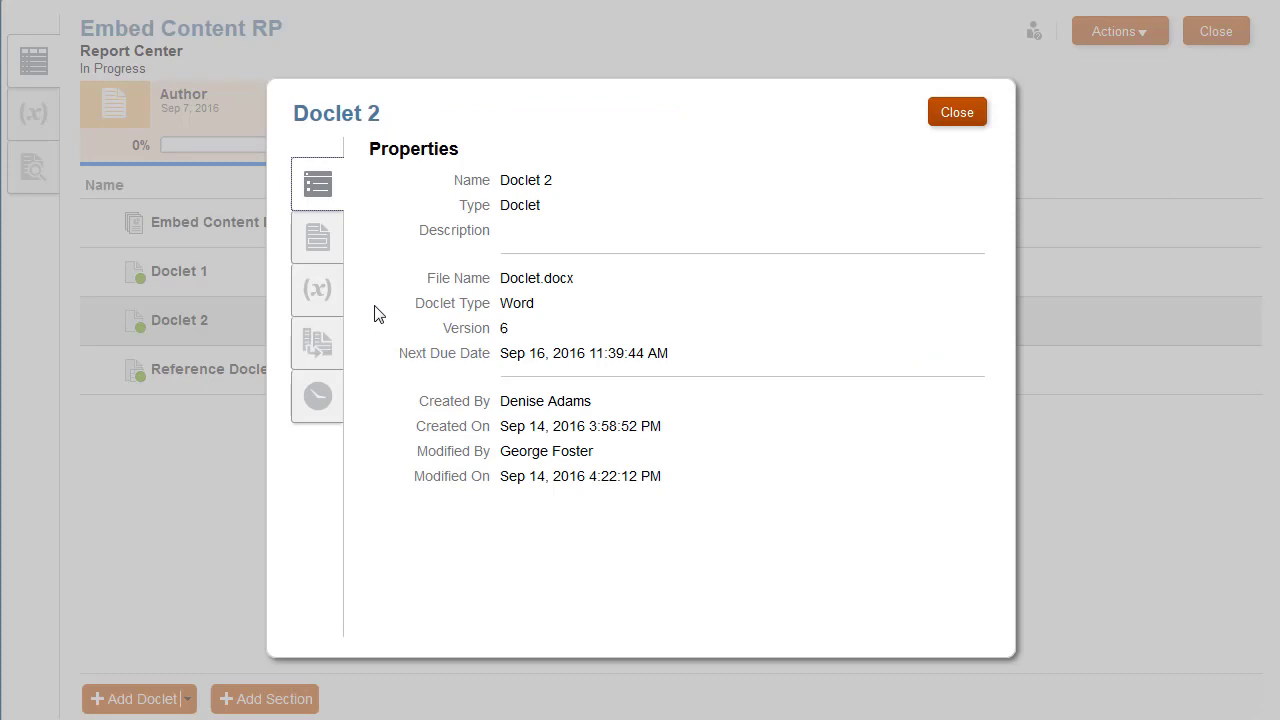
pyautogui.click(330, 248)
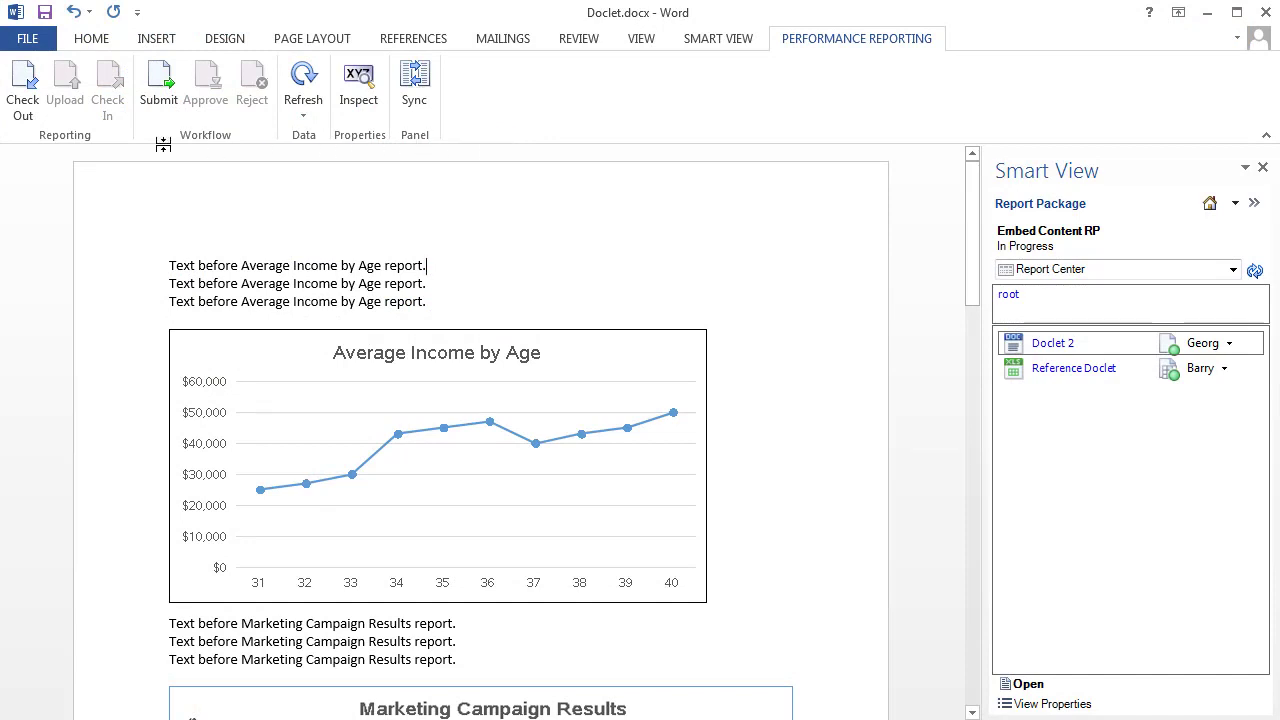
# Step: In Word, check out Doclet 2 and display the available files in its embedded content properties
pyautogui.click(22, 90)
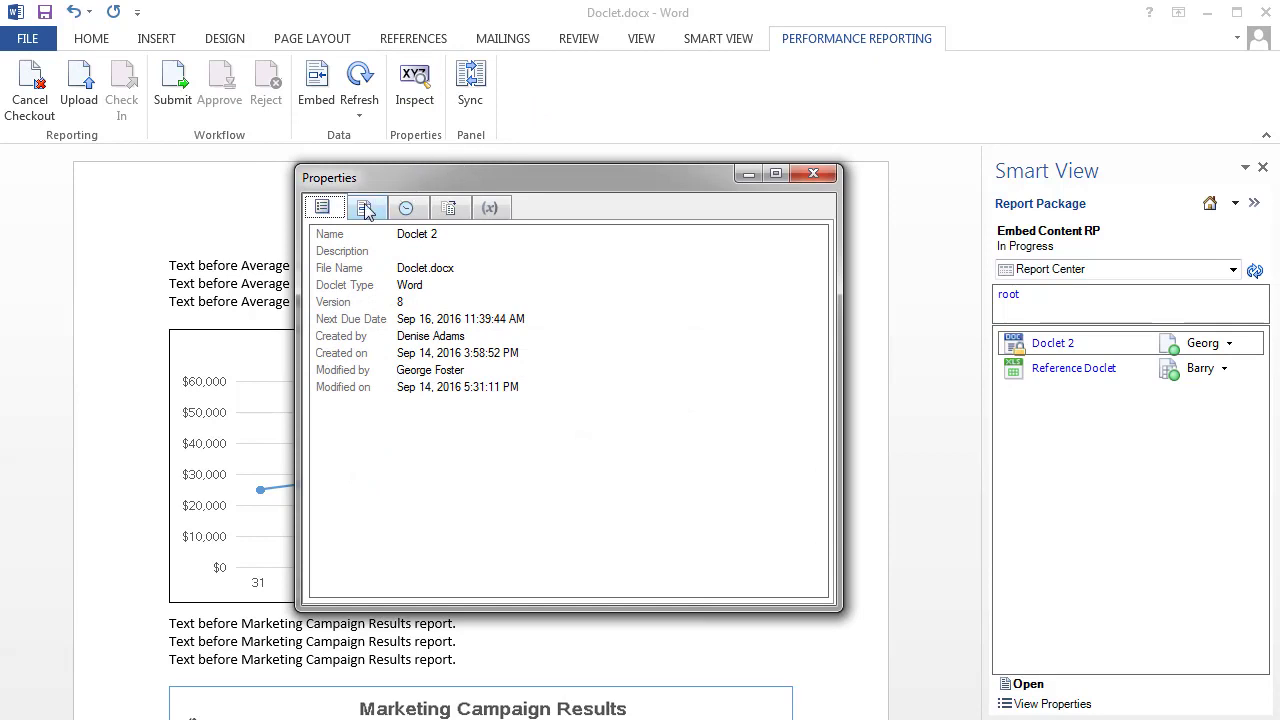
pyautogui.click(365, 208)
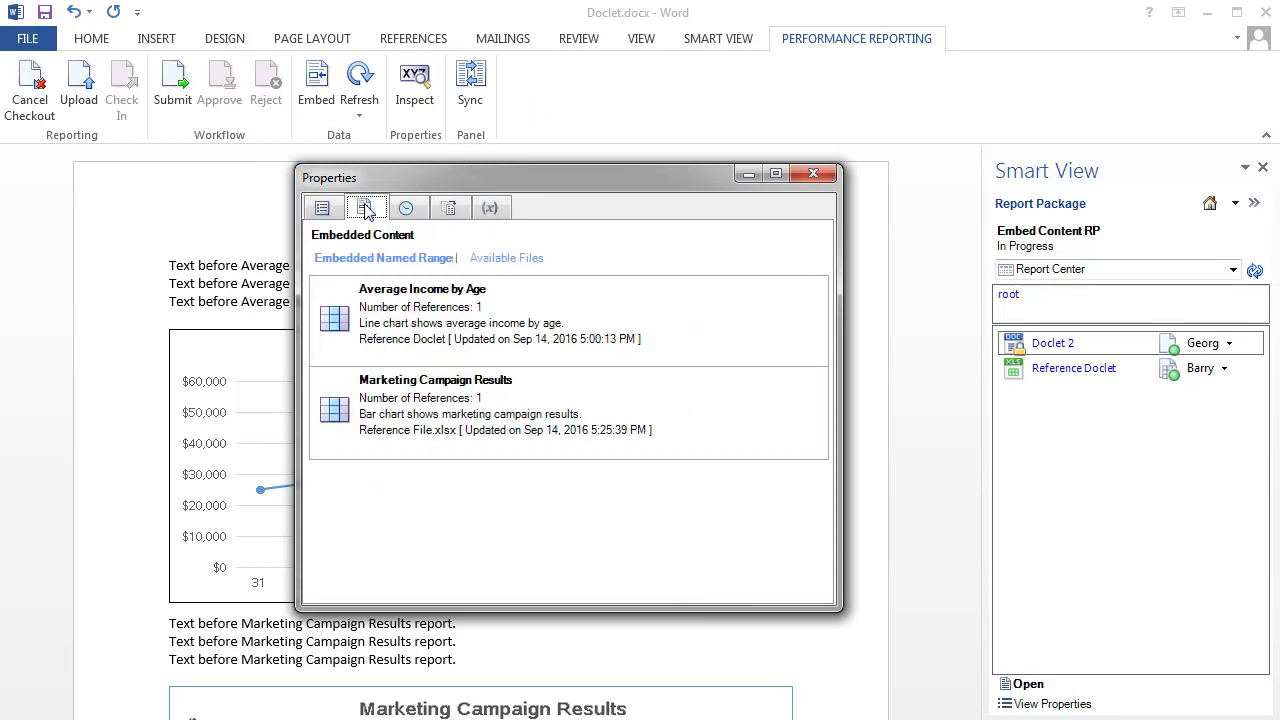
pyautogui.click(503, 258)
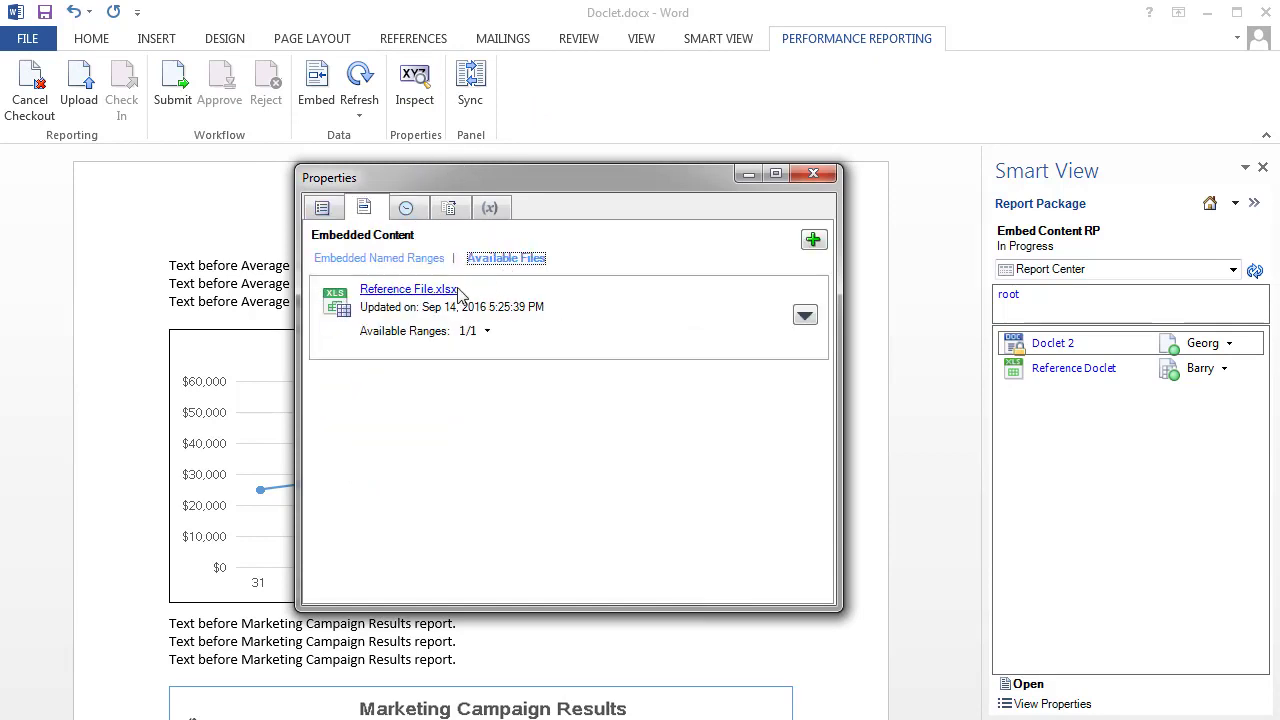
# Step: Open Reference File.xlsx in Excel from the available files, signing in with the account user name and password
pyautogui.click(408, 291)
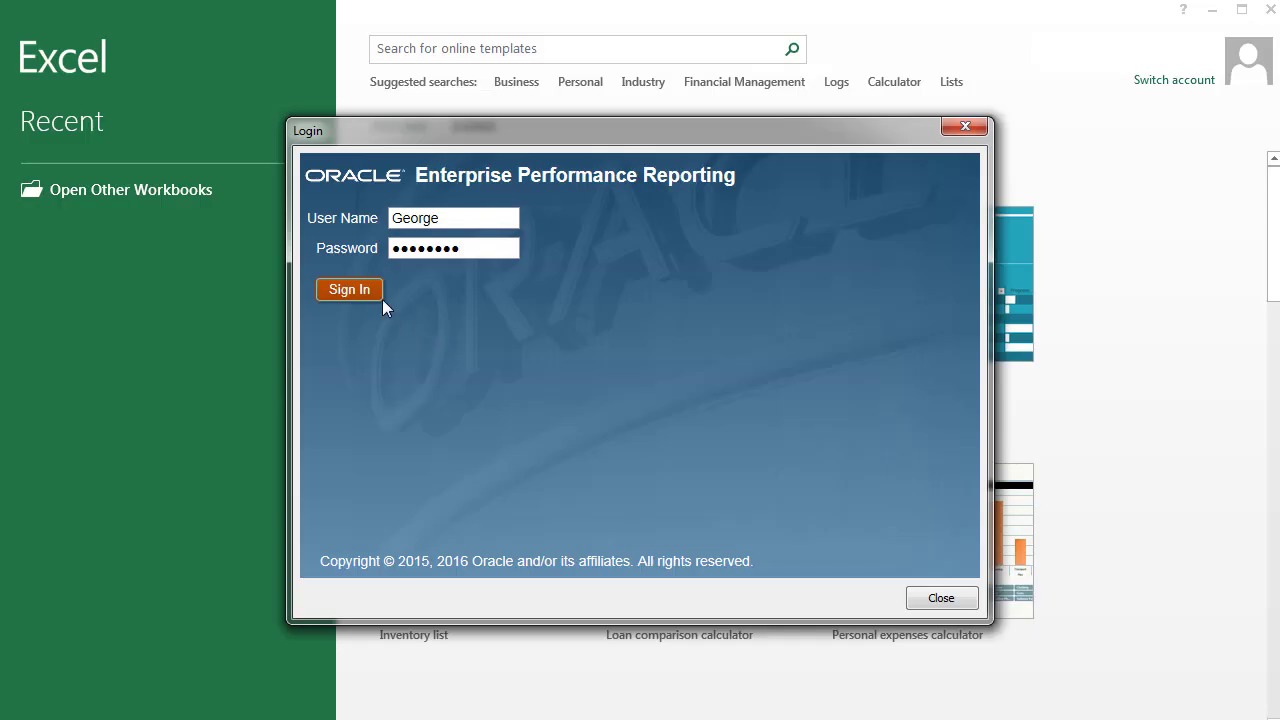
pyautogui.click(366, 292)
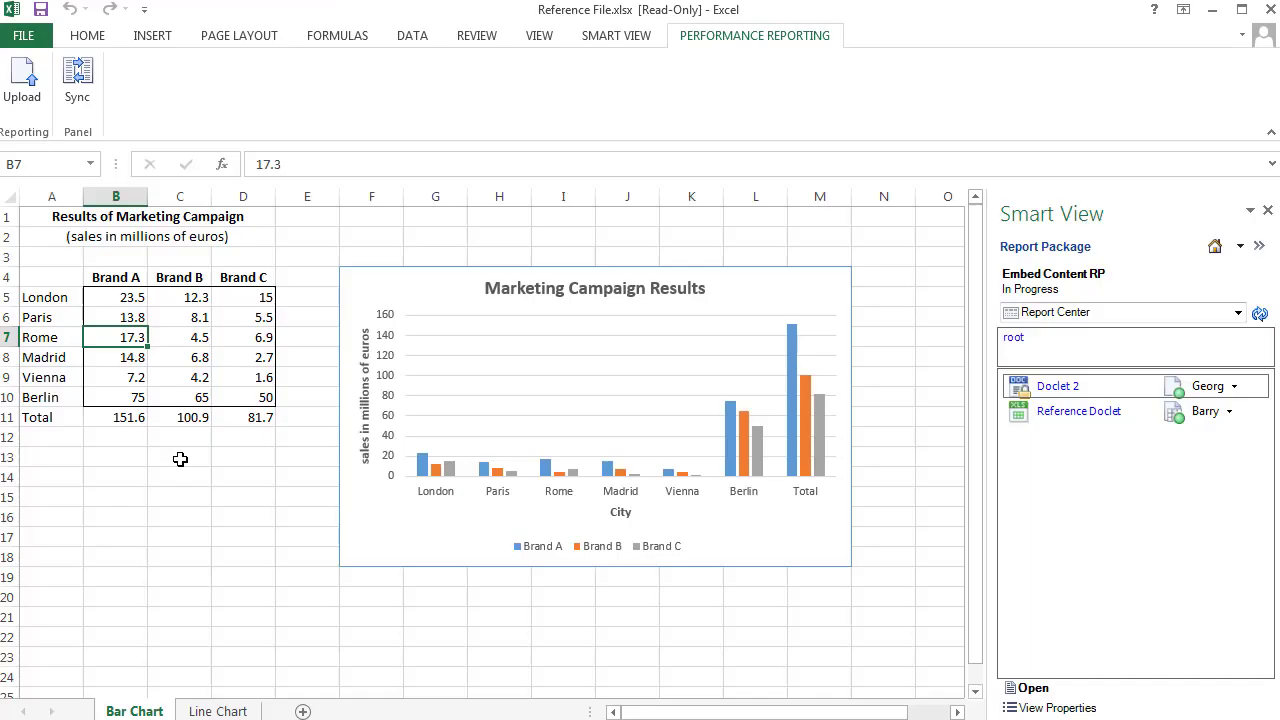
# Step: Set Rome's sales to 25 for Brand A, 35 for Brand B and 45 for Brand C
pyautogui.write('25')
pyautogui.press('Tab')
pyautogui.write('35')
pyautogui.press('Tab')
pyautogui.write('45')
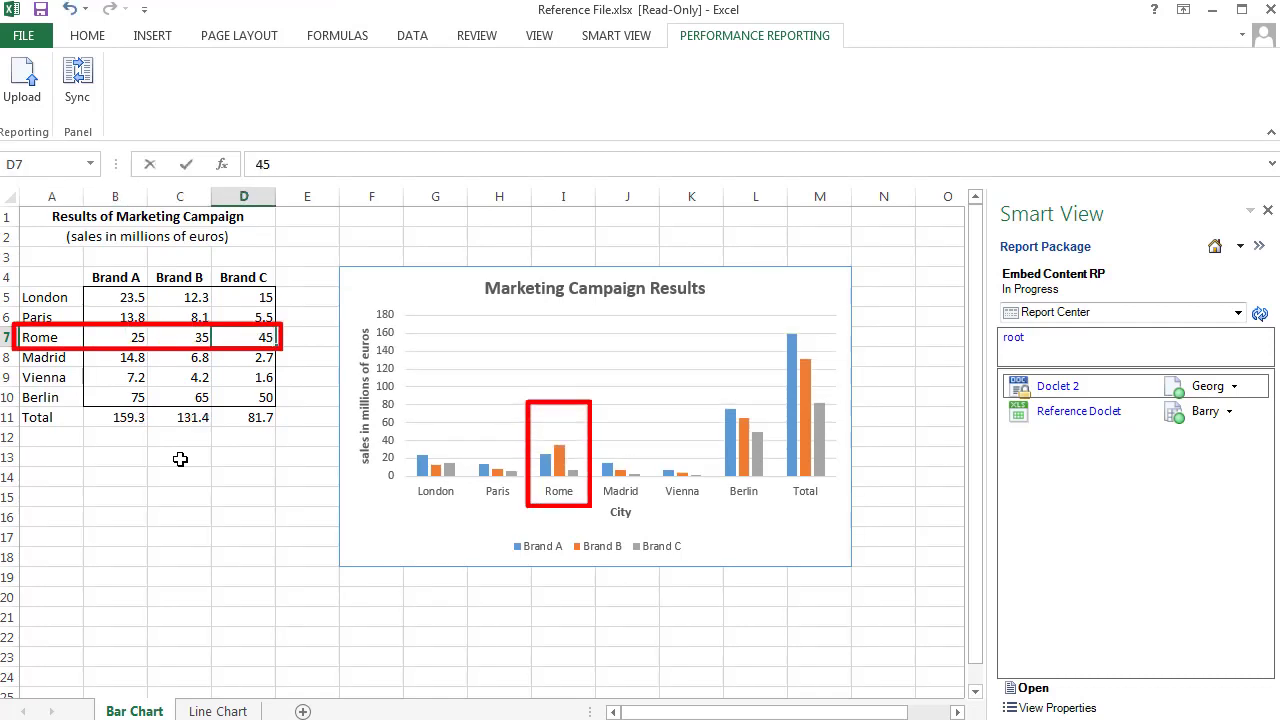
pyautogui.press('Return')
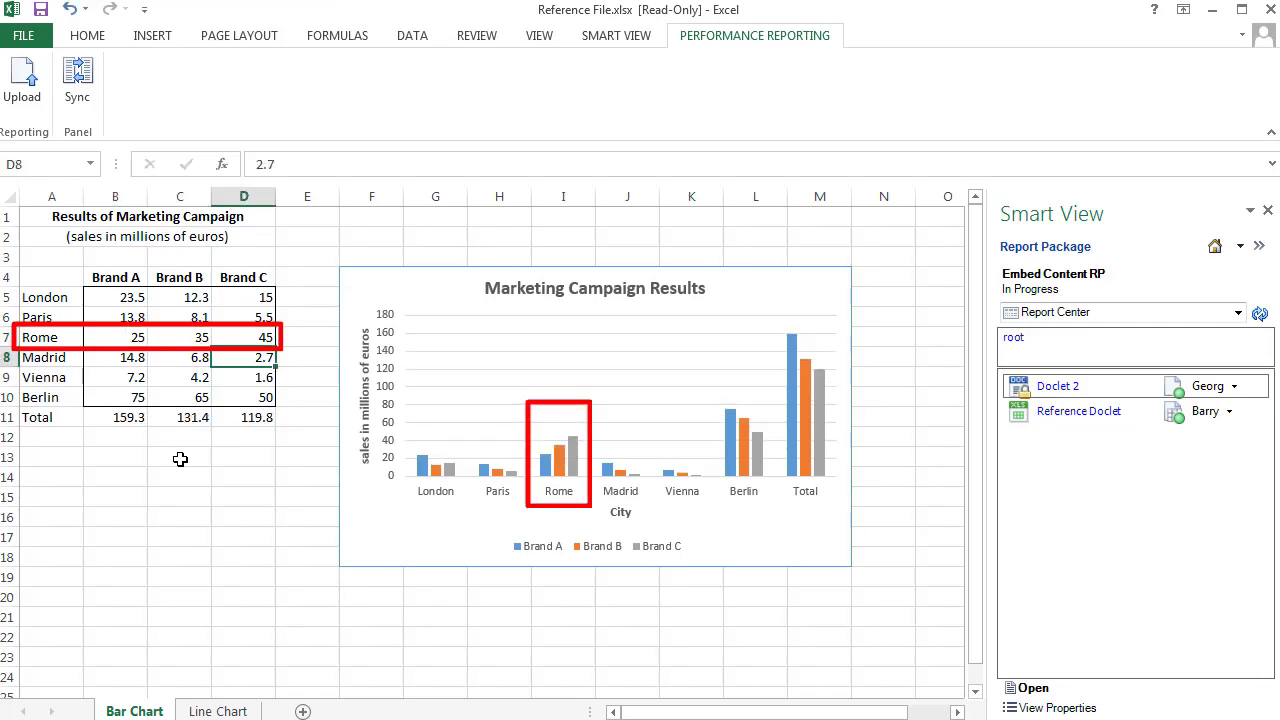
# Step: Upload the edited Reference File.xlsx and close the workbook
pyautogui.click(27, 92)
pyautogui.click(12, 9)
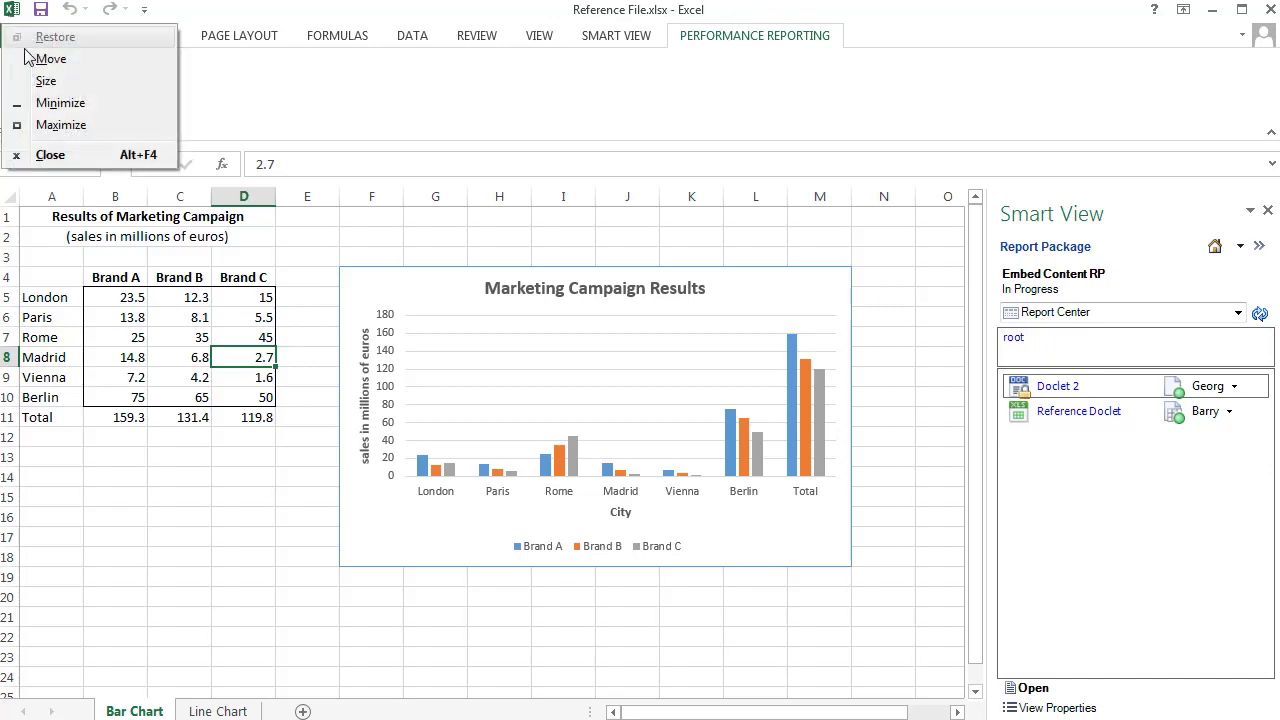
pyautogui.click(66, 155)
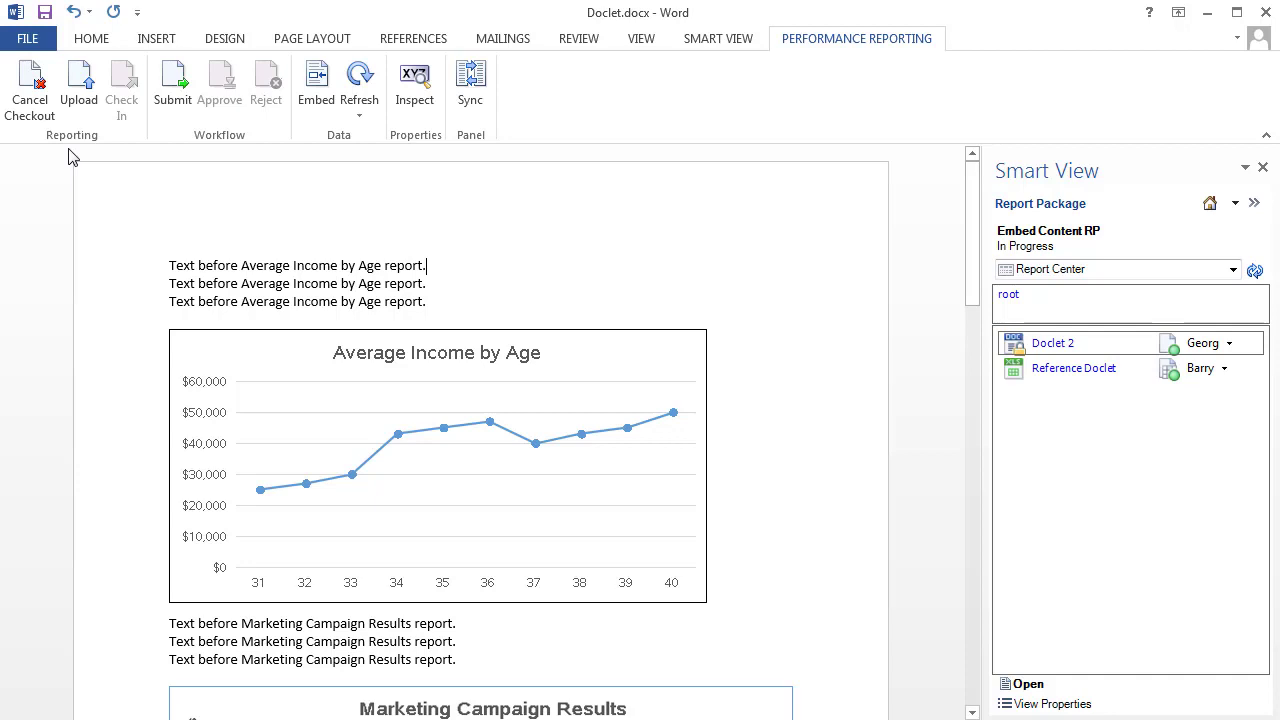
# Step: Refresh the embedded content in Doclet 2, including the Marketing Campaign Results chart, and upload the doclet to check it in
pyautogui.moveTo(971, 238); pyautogui.dragTo(966, 347)
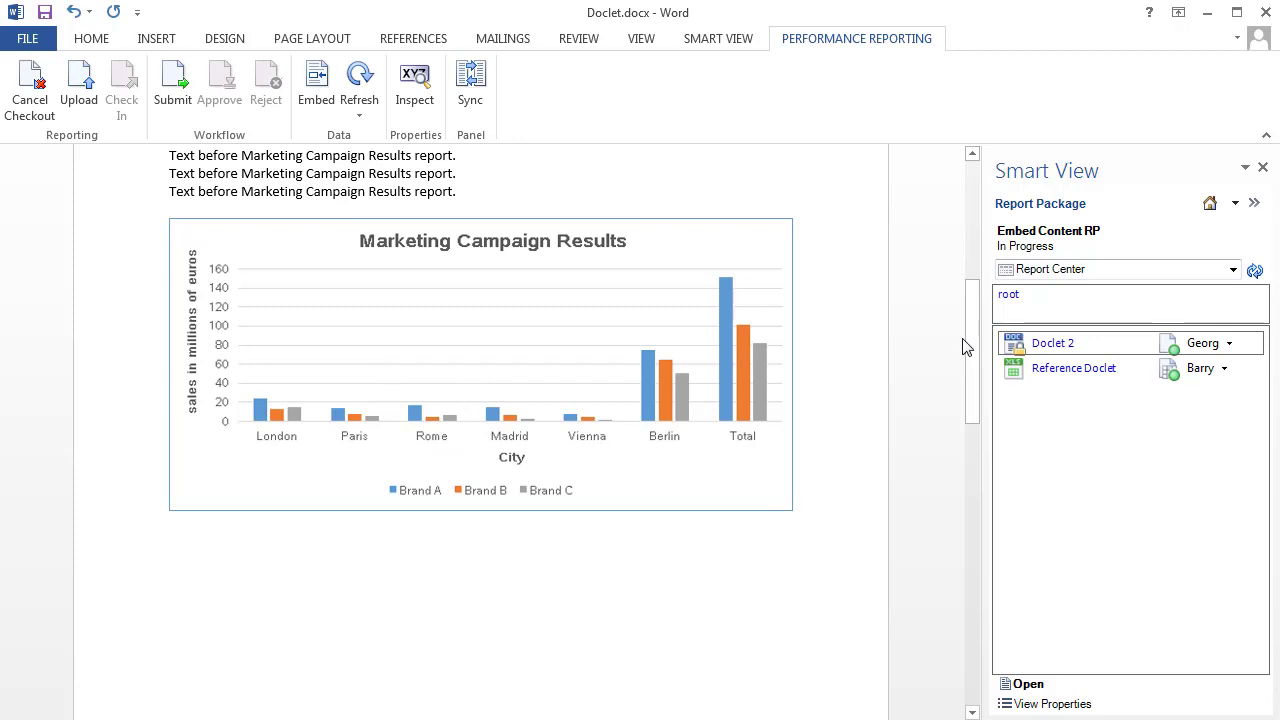
pyautogui.click(360, 120)
pyautogui.click(525, 165)
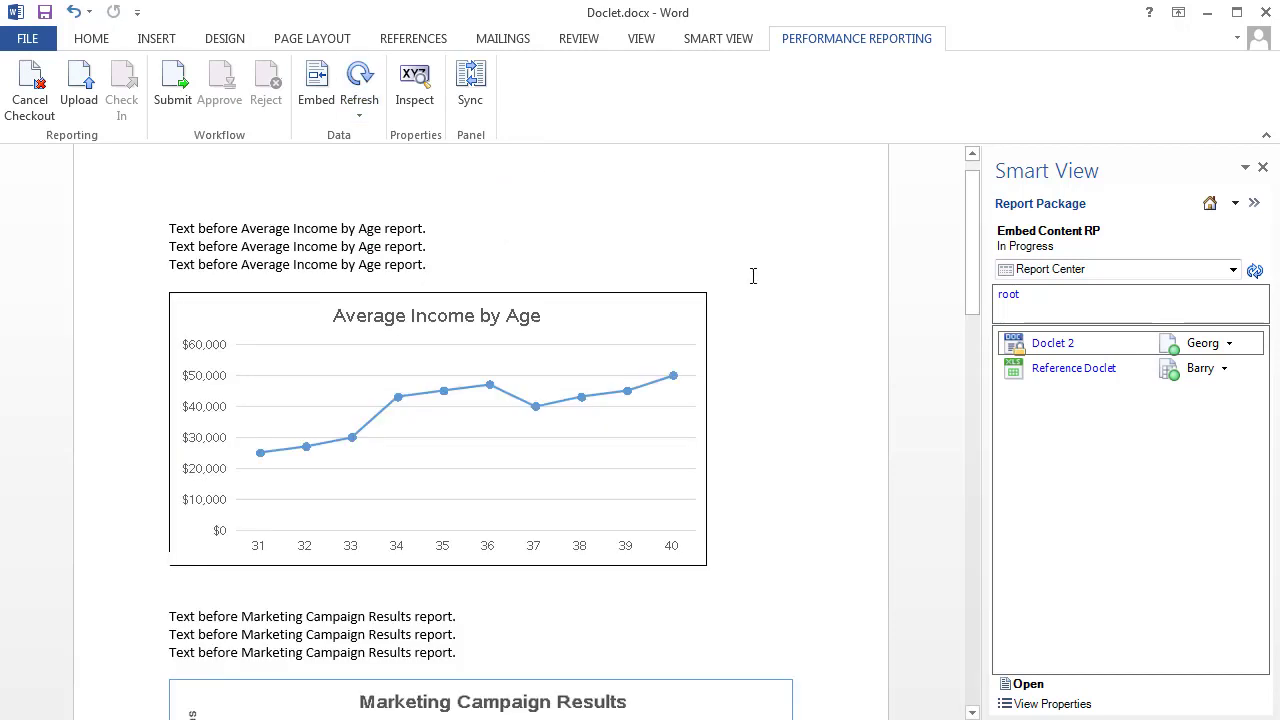
pyautogui.moveTo(968, 251); pyautogui.dragTo(990, 363)
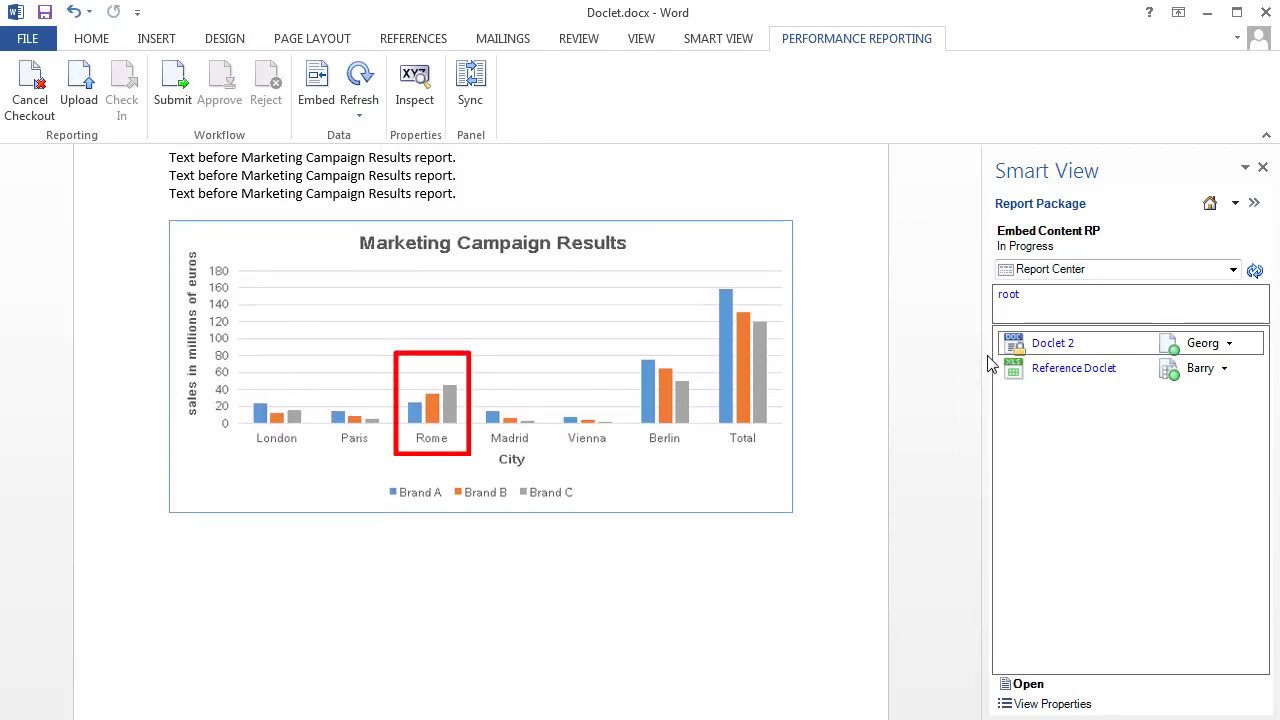
pyautogui.click(84, 88)
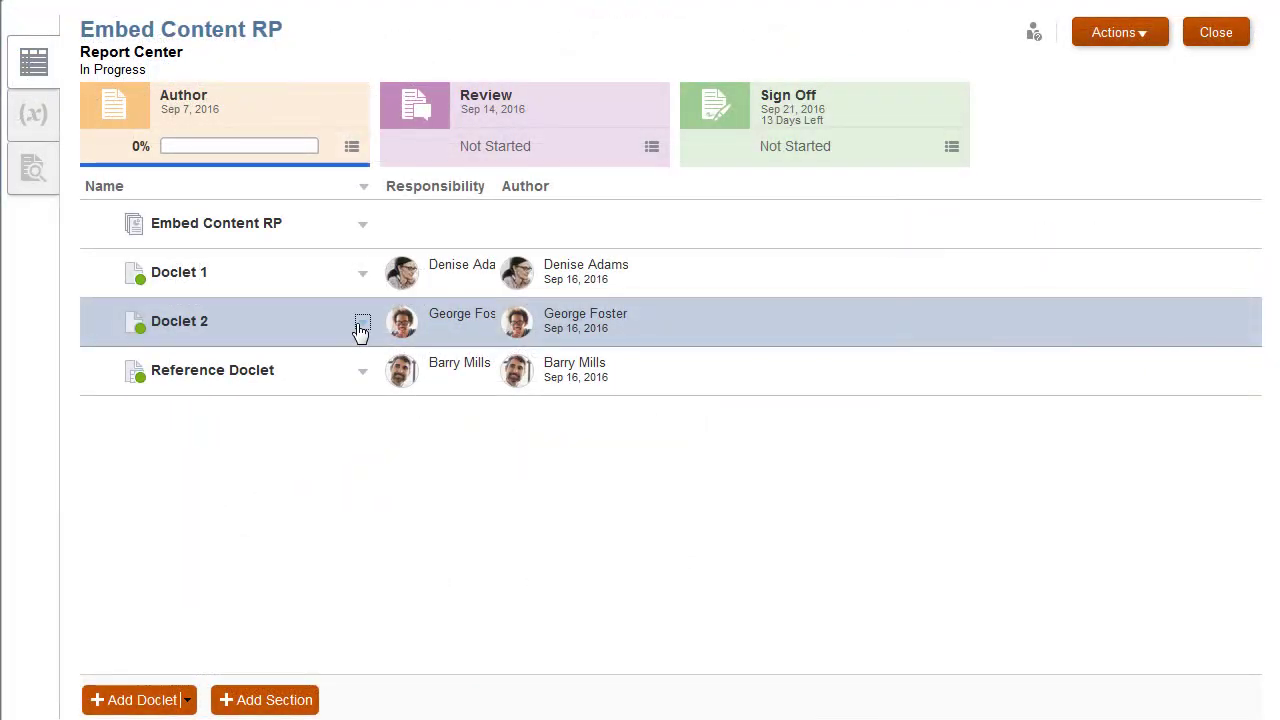
# Step: In the web Report Center, preview Doclet 2 and examine its embedded Marketing Campaign Results chart
pyautogui.click(362, 324)
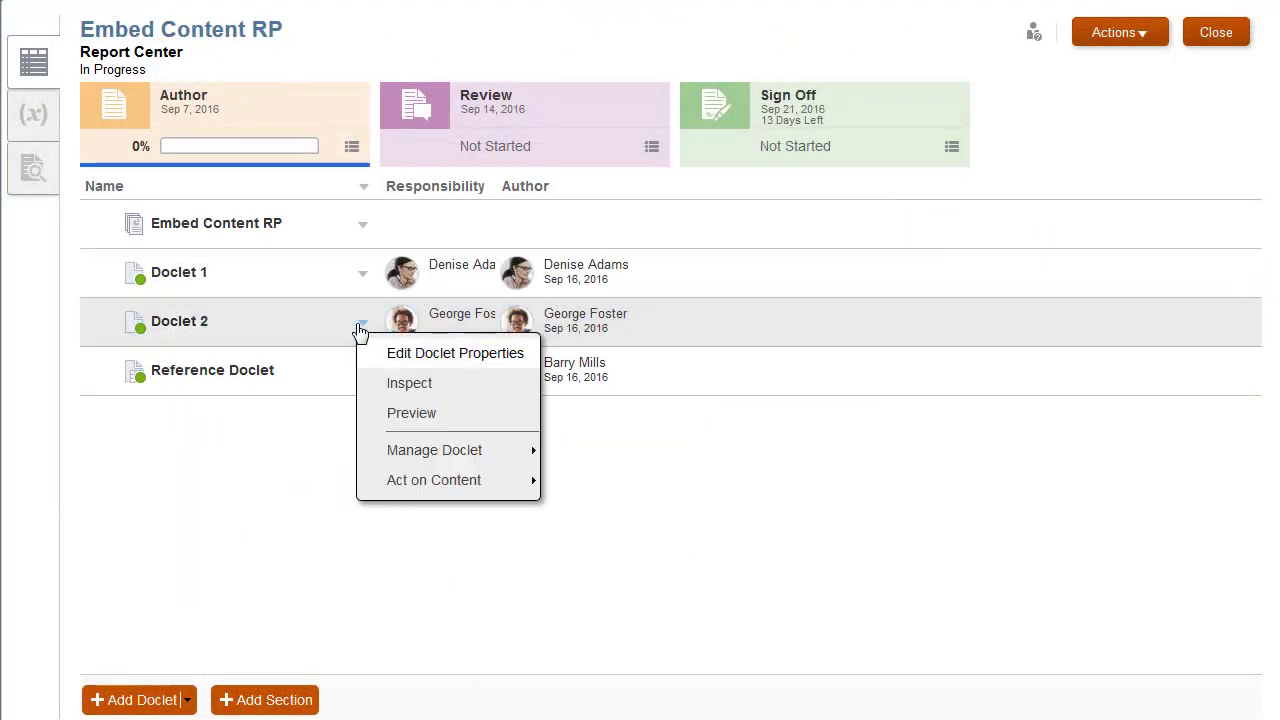
pyautogui.click(434, 408)
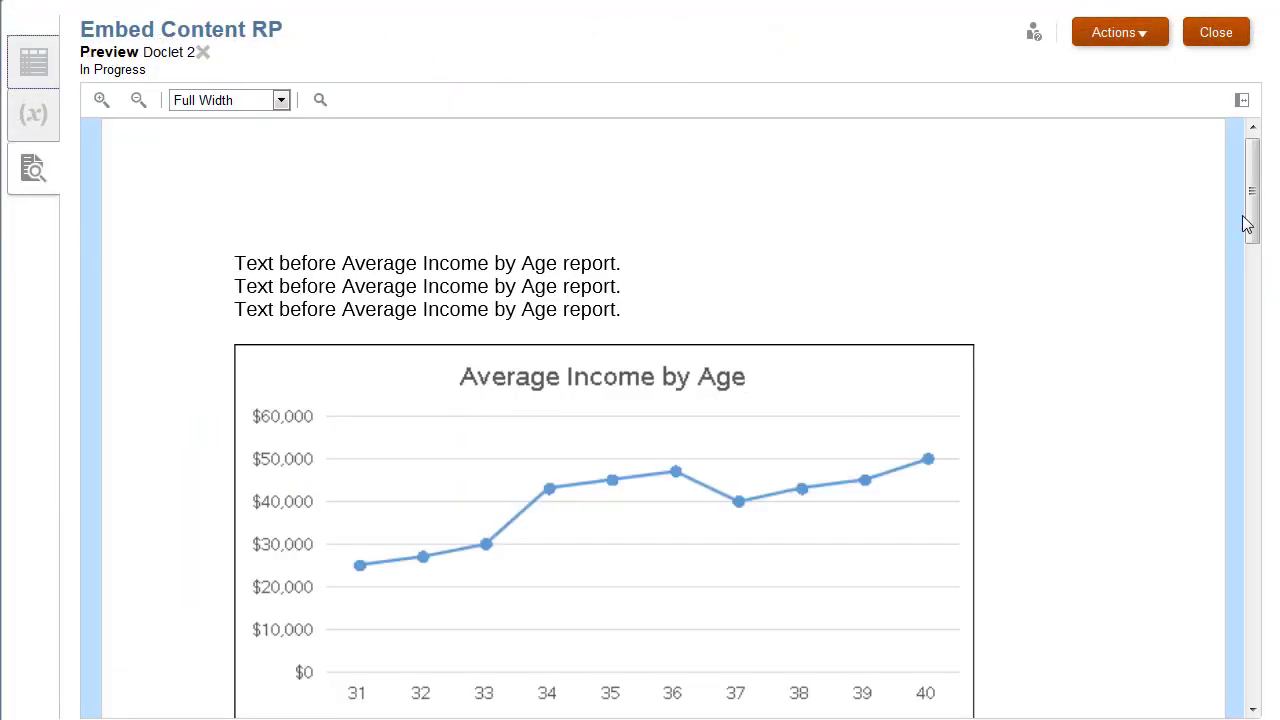
pyautogui.moveTo(1247, 224); pyautogui.dragTo(1250, 344)
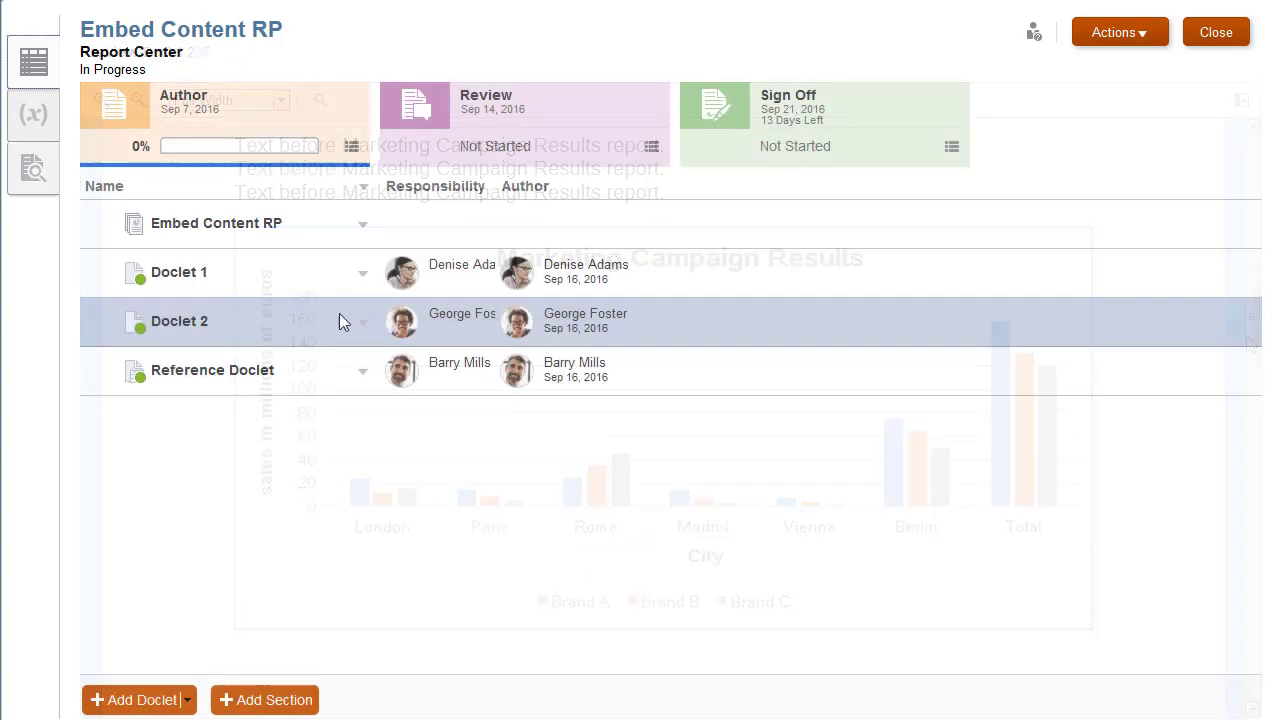
# Step: Inspect Doclet 2's embedded named ranges and display the actions offered for Reference File.xlsx among its available files
pyautogui.click(362, 324)
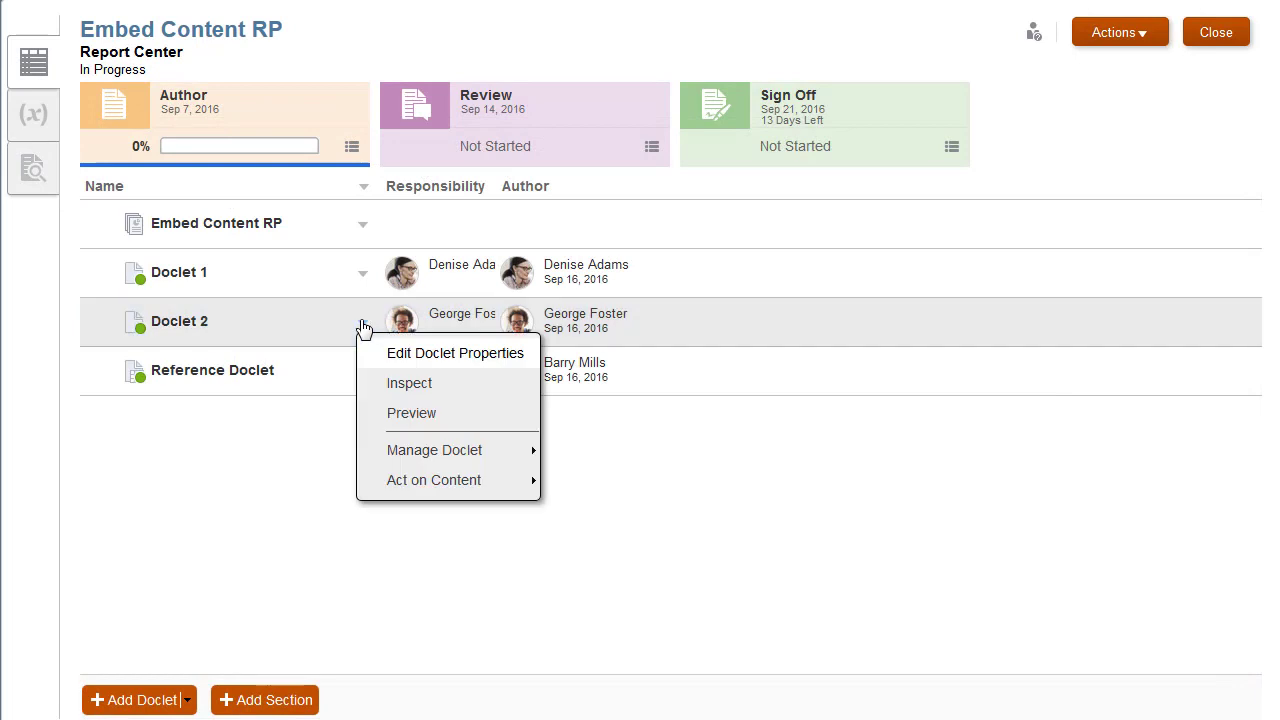
pyautogui.click(450, 384)
pyautogui.click(321, 254)
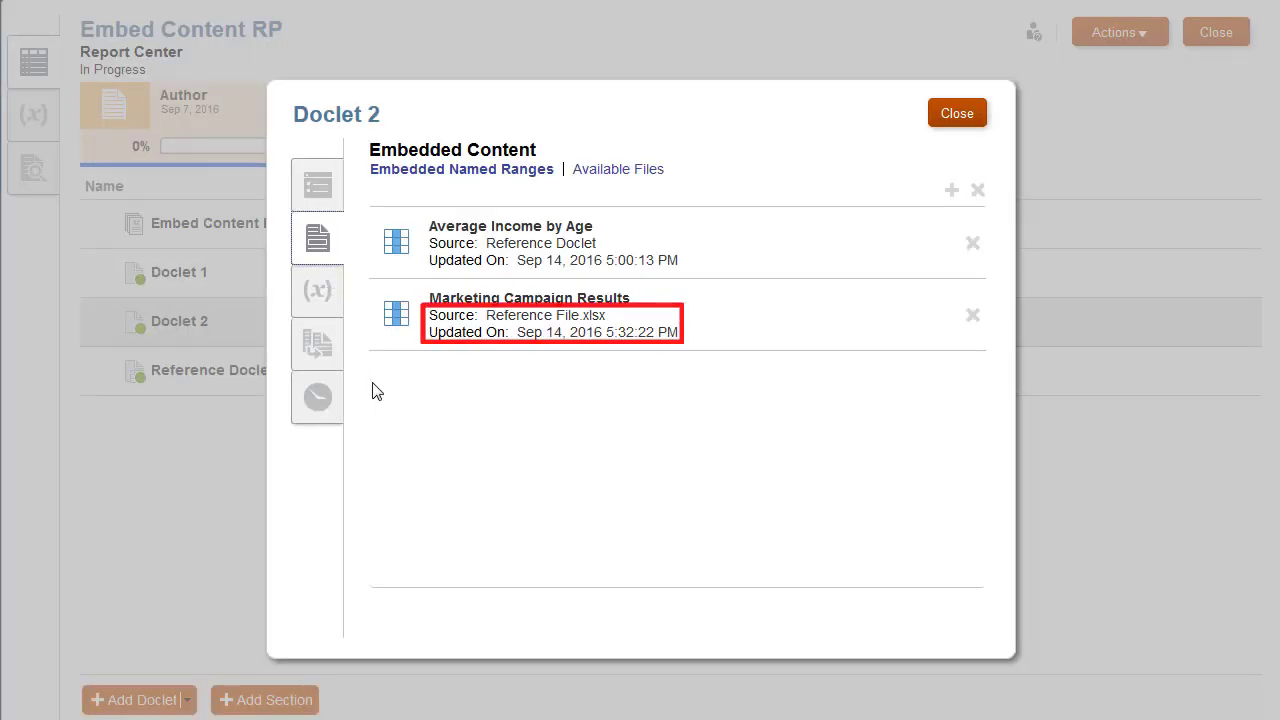
pyautogui.click(628, 172)
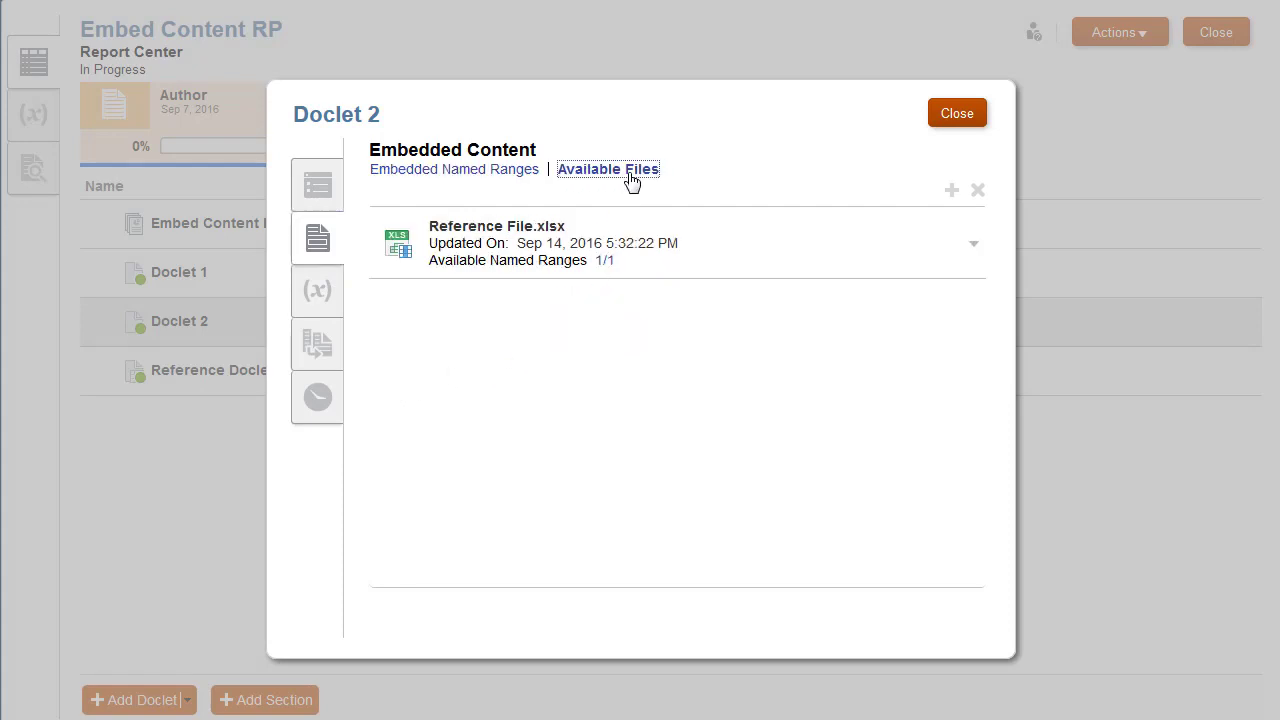
pyautogui.click(975, 250)
pyautogui.click(975, 250)
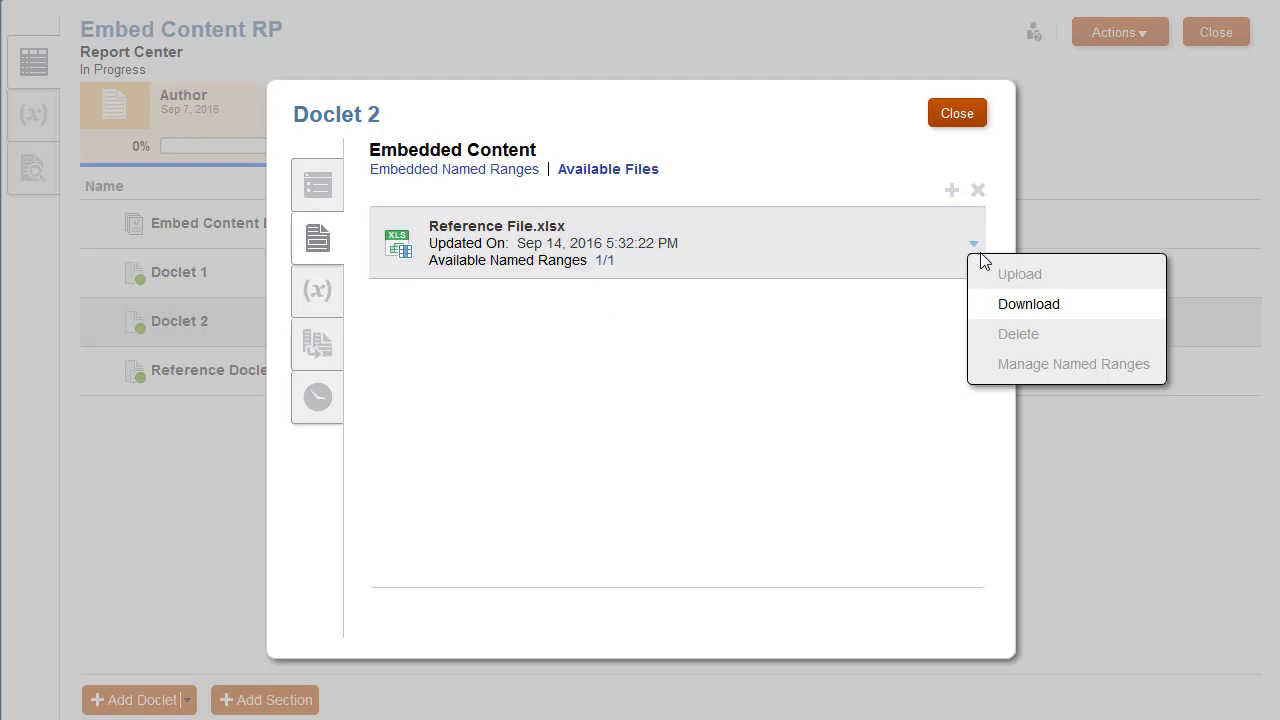